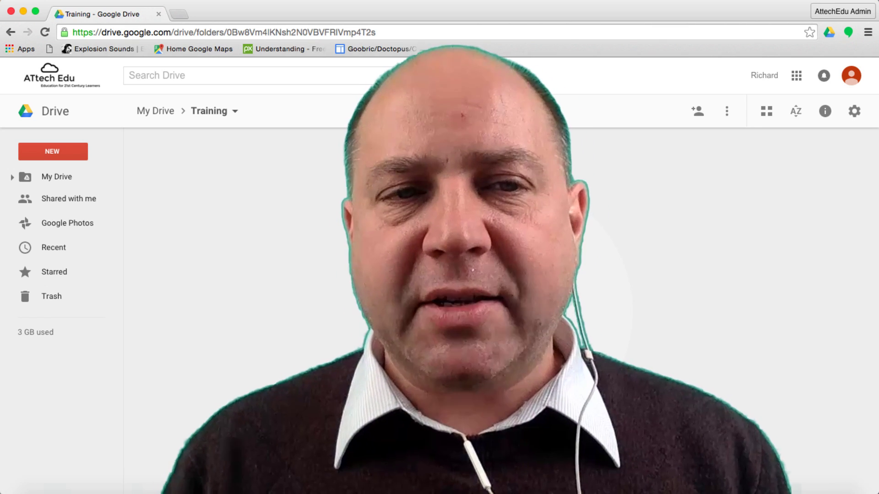
Step: Create a blank Google Docs document from the Training folder's NEW menu
left_click(53, 152)
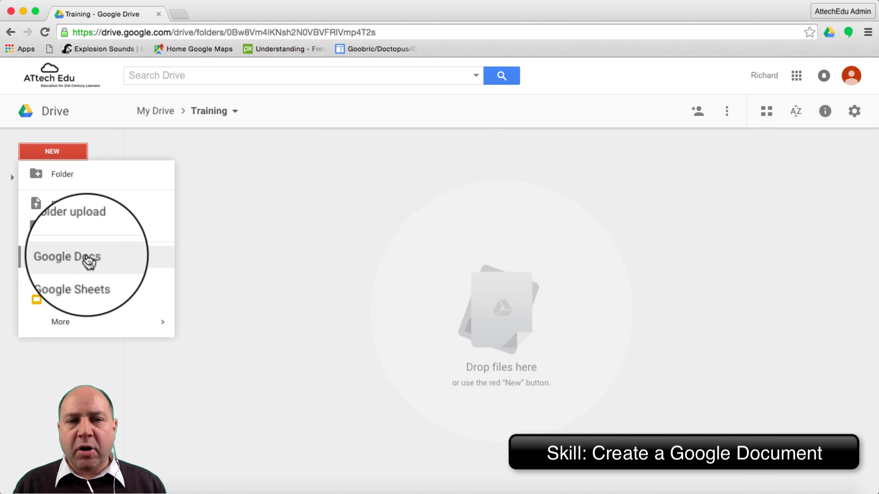
left_click(87, 256)
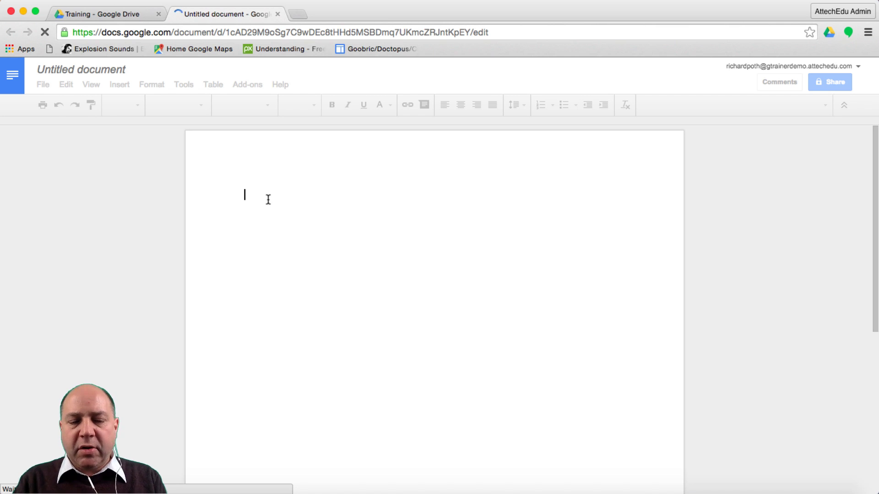
Step: Type the heading 'Rivers around the world' and give it the Title style
type("Rivers around the worl")
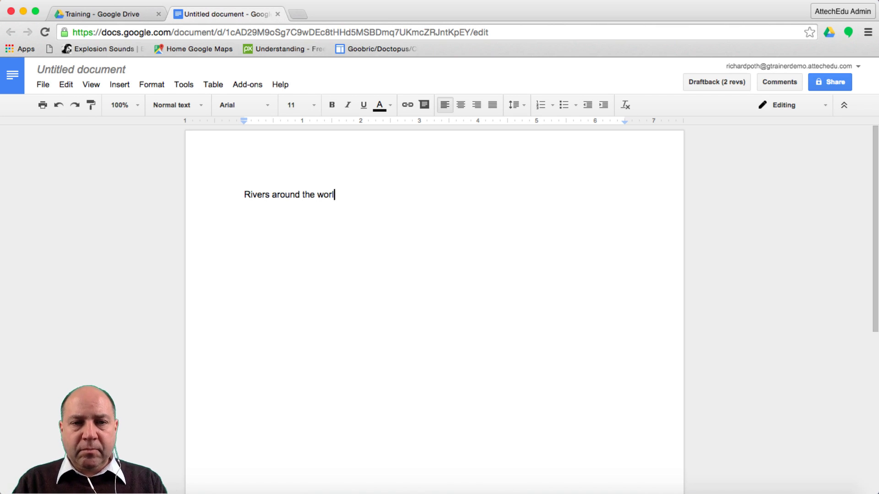
type("d")
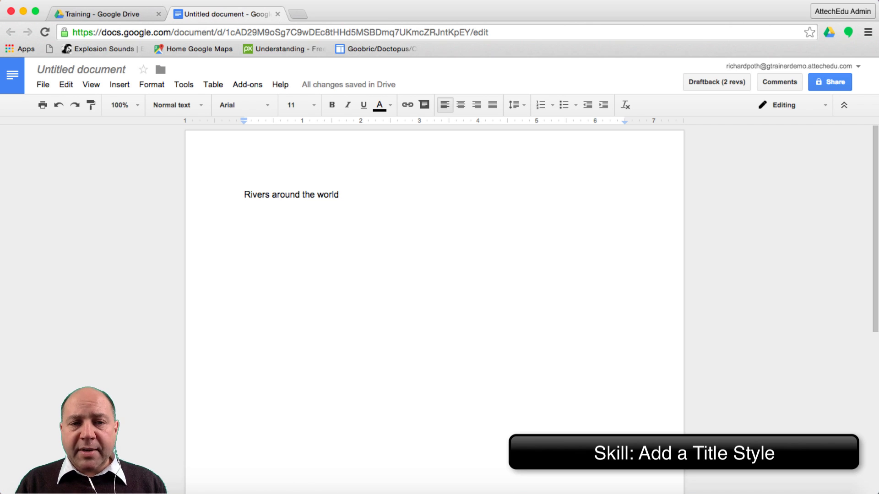
left_click(183, 105)
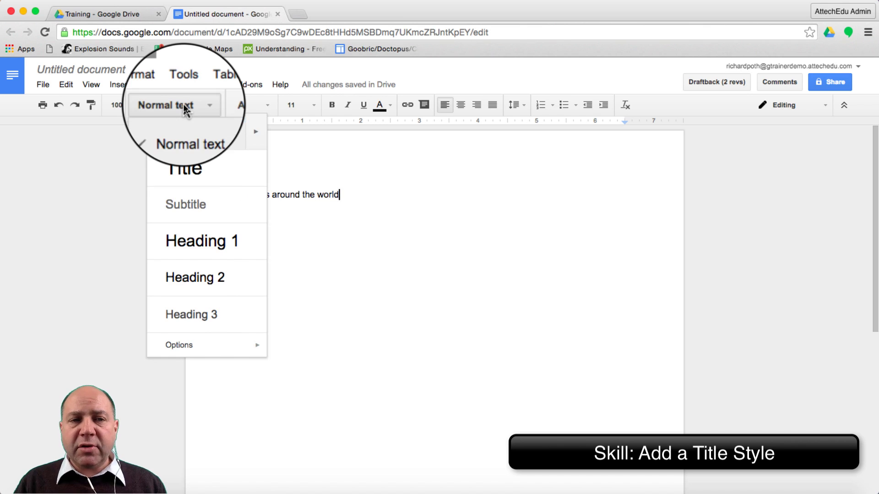
left_click(184, 172)
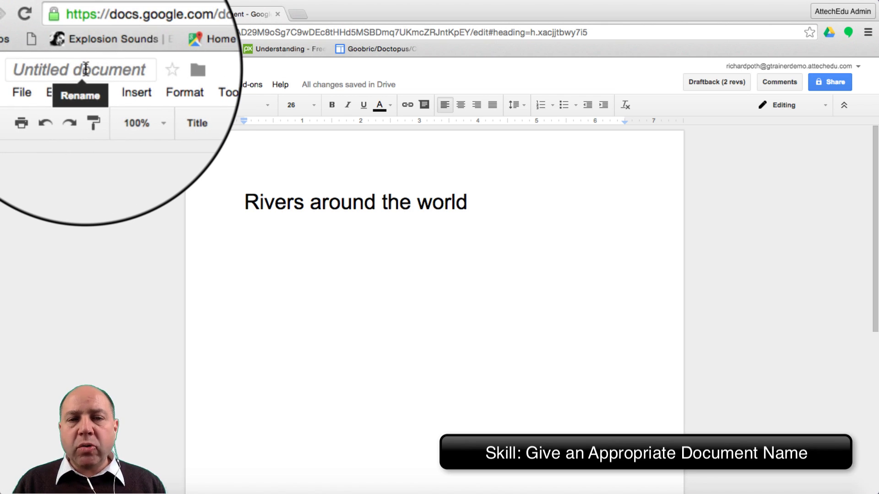
Step: Rename the document to 'Rivers around the world' followed by the author's name
left_click(85, 69)
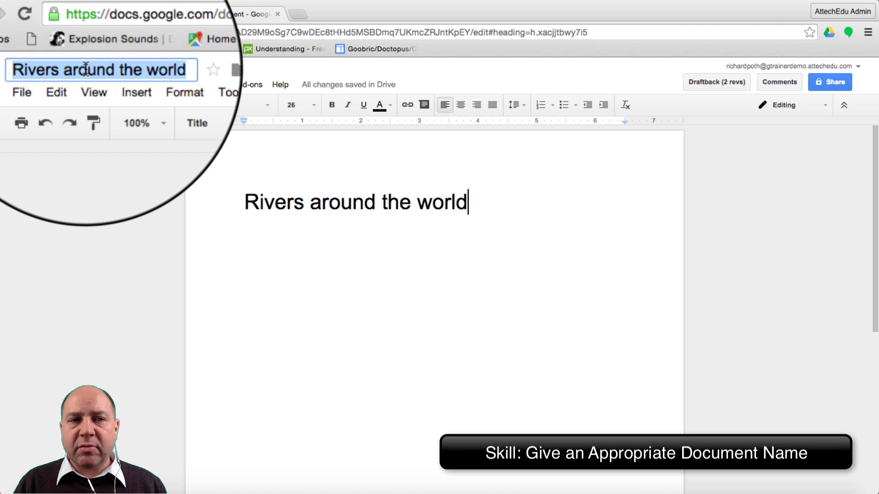
left_click(151, 70)
type("- ")
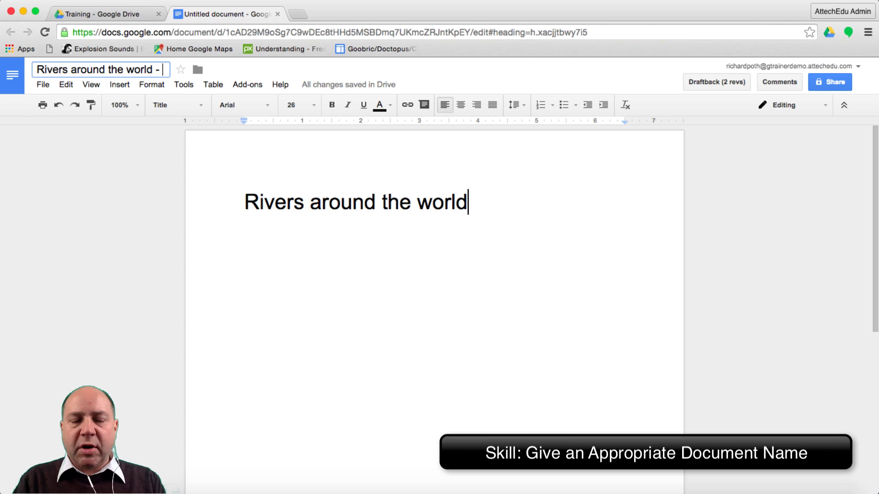
type("Richard Poth")
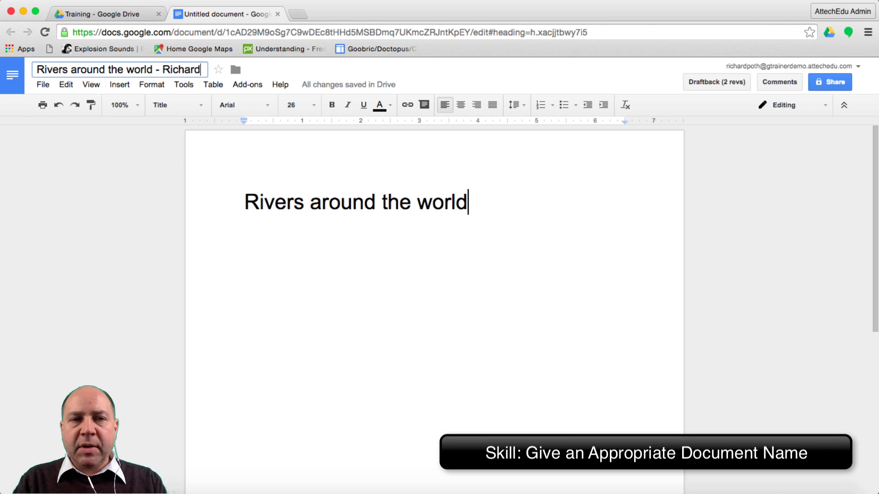
left_click(474, 202)
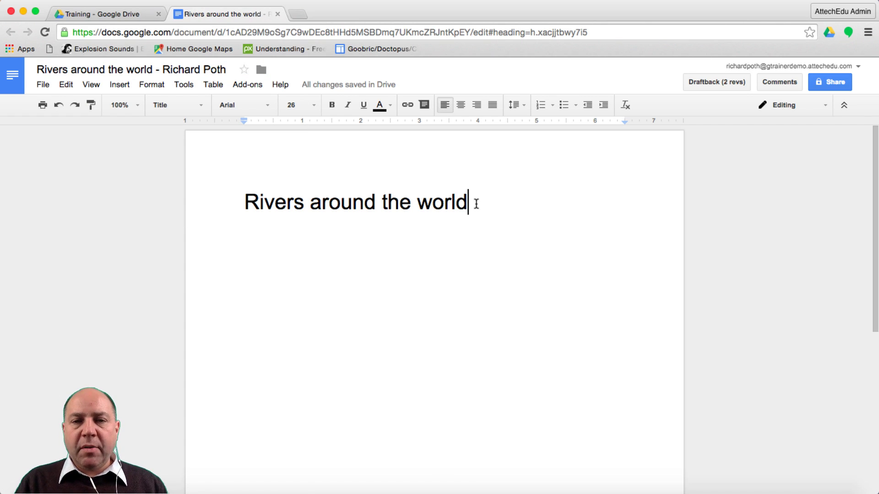
Step: Insert an empty 3-column by 2-row table on a new line below the title
key("Return")
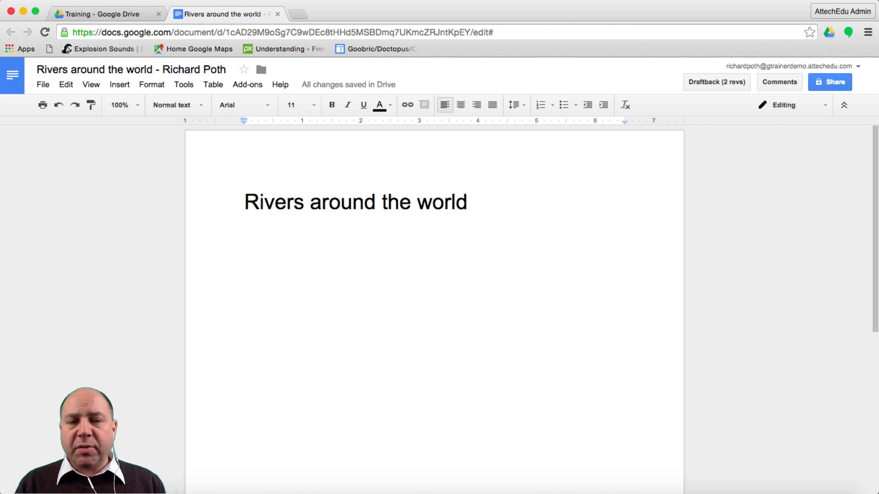
left_click(214, 86)
mouse_move(220, 105)
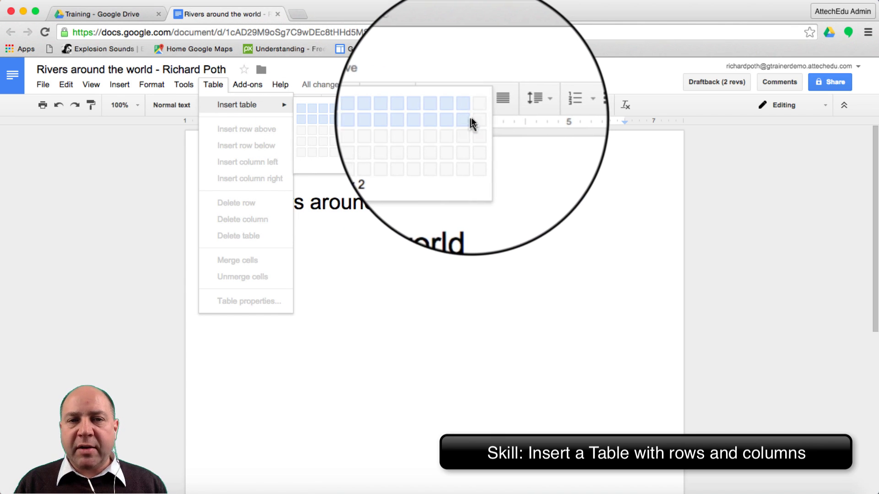
left_click(323, 118)
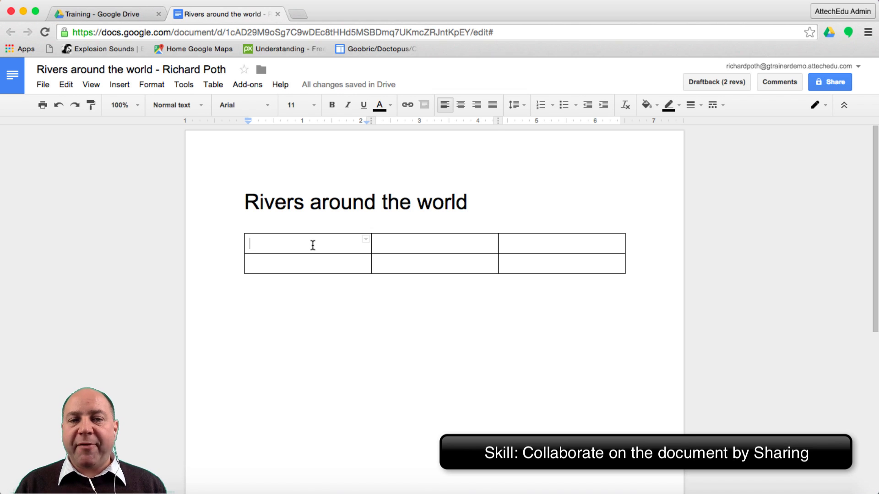
left_click(440, 243)
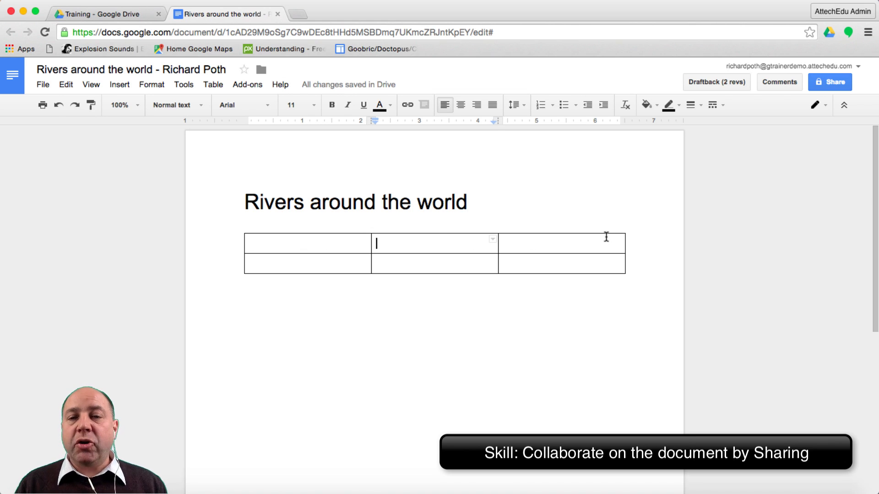
left_click(585, 242)
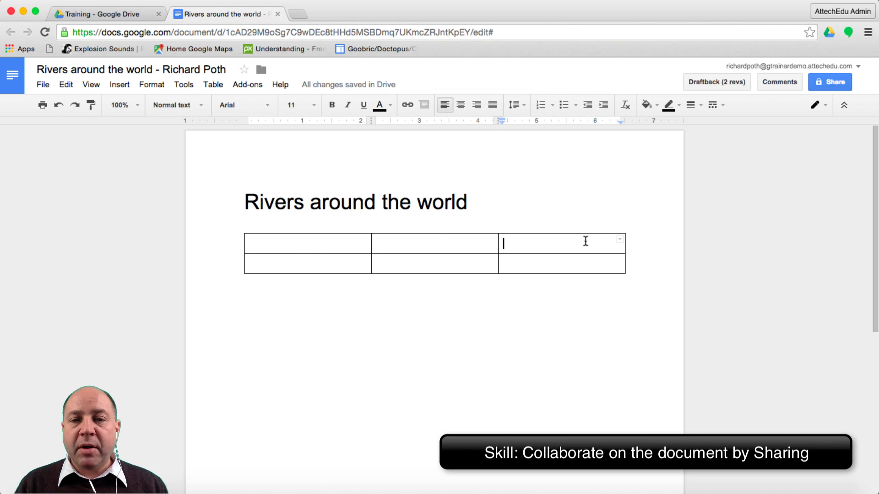
left_click(834, 83)
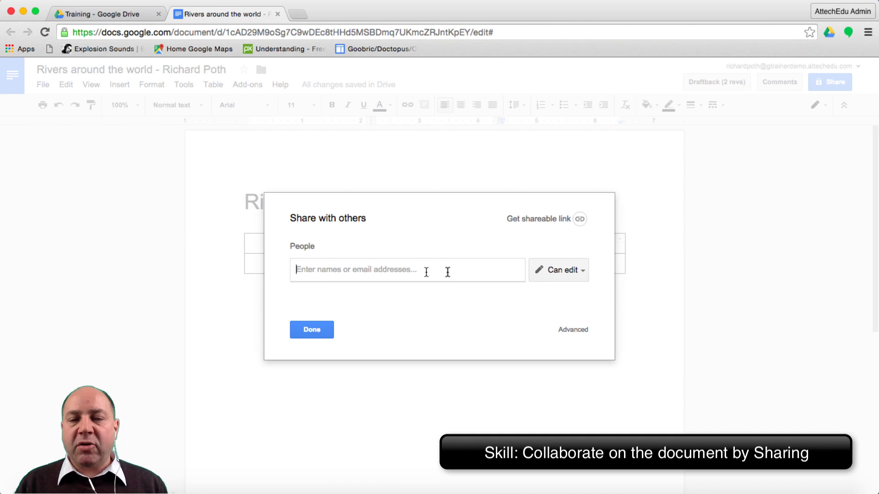
left_click(303, 331)
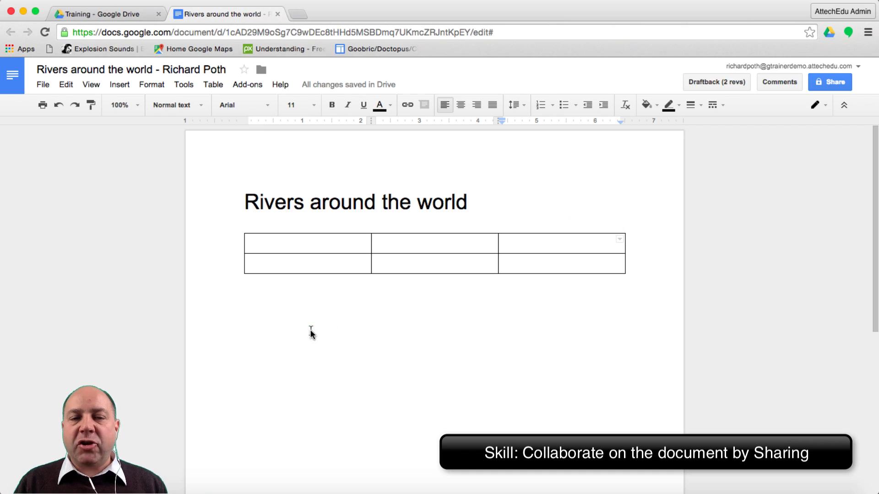
left_click(310, 246)
left_click(440, 239)
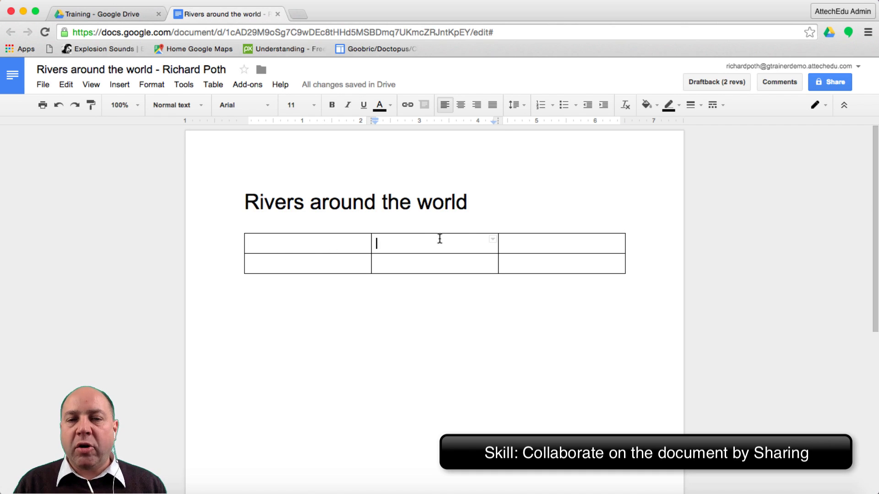
left_click(541, 241)
left_click(299, 243)
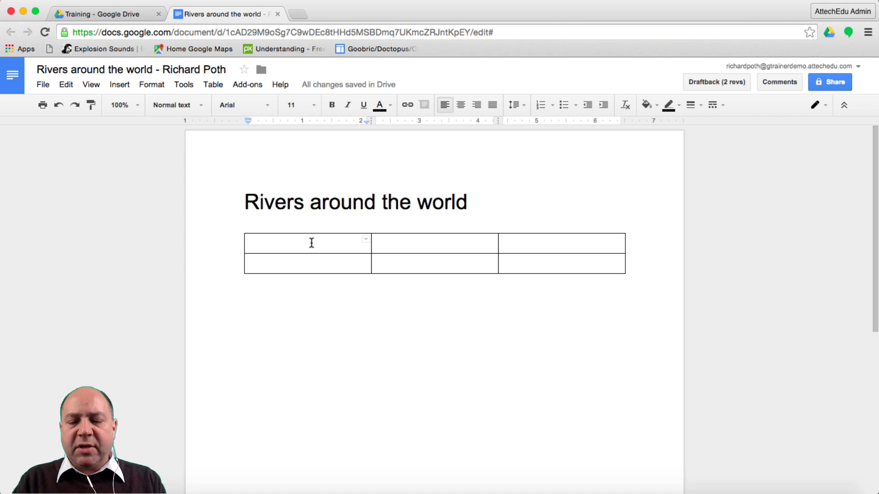
Step: Enter The Nile, The Amazon and The Thames in the three top-row cells
type("The Nile")
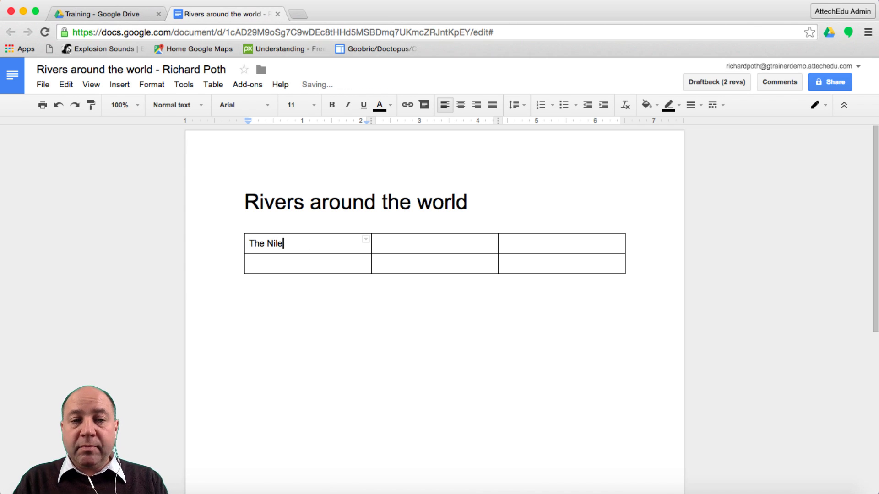
left_click(376, 243)
type("The Am")
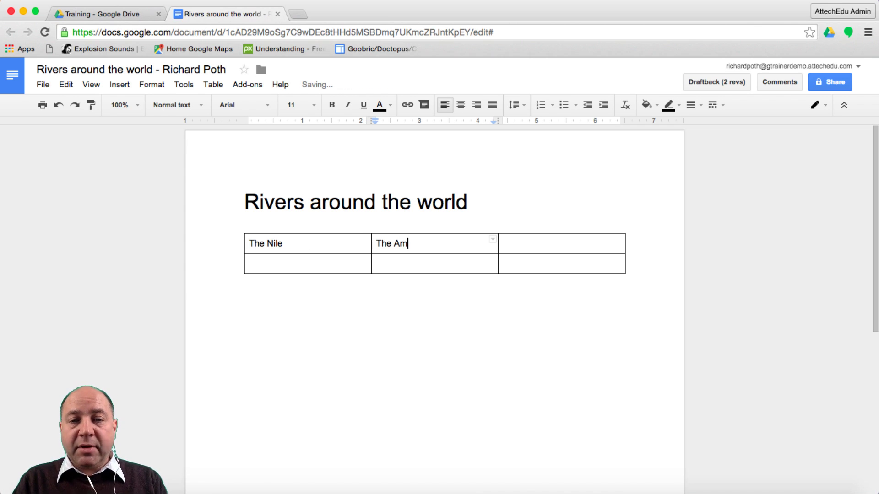
type("azon")
key("Tab")
type("The")
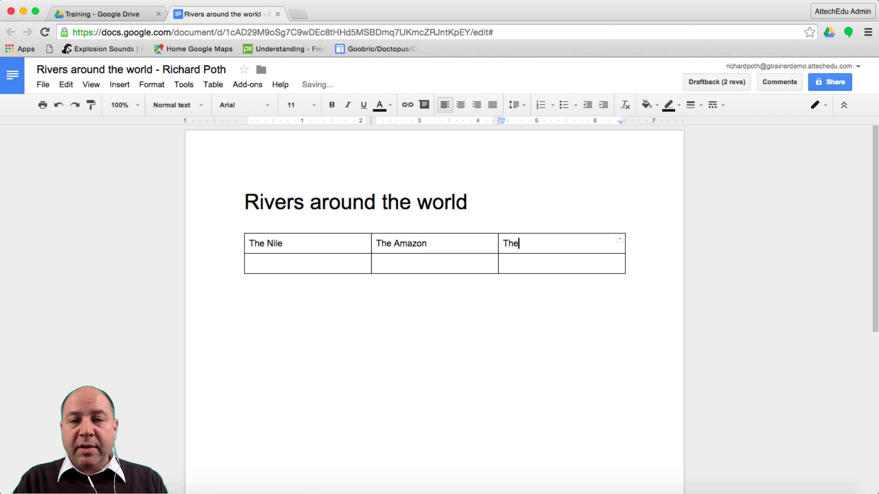
type(" Thames")
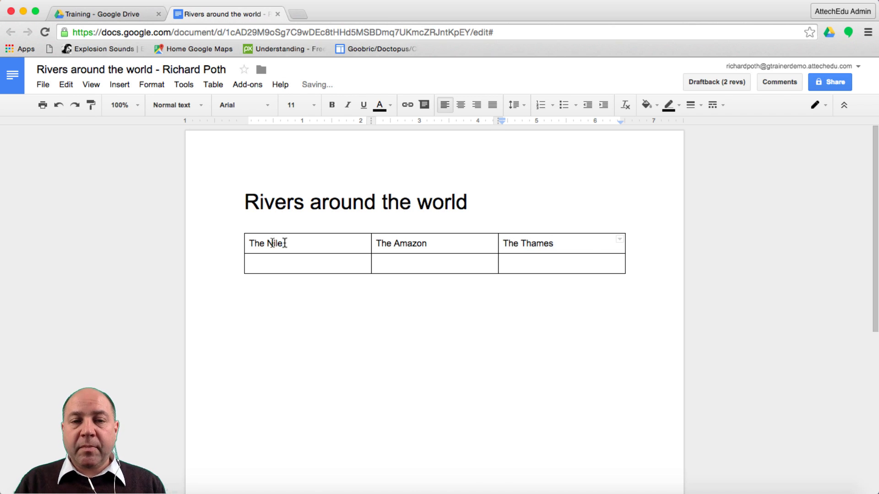
Step: Make the three river names bold and centred
left_click_drag(566, 244, 295, 237)
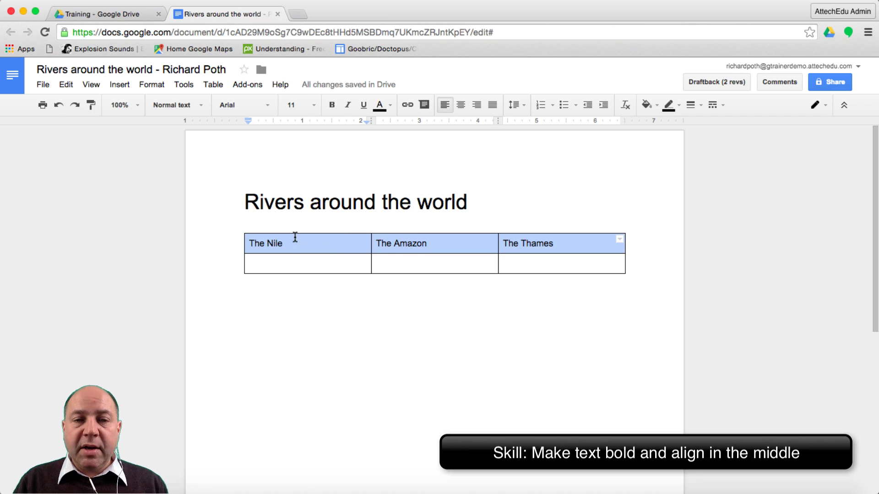
left_click(332, 105)
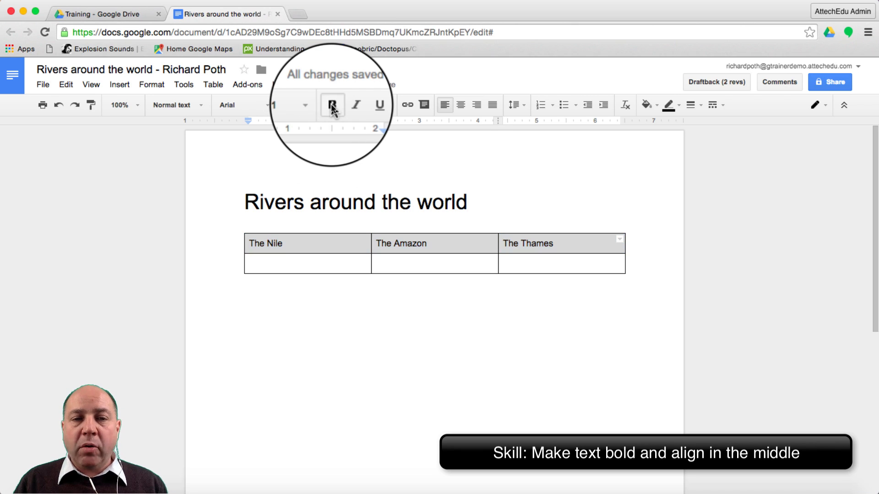
left_click(460, 104)
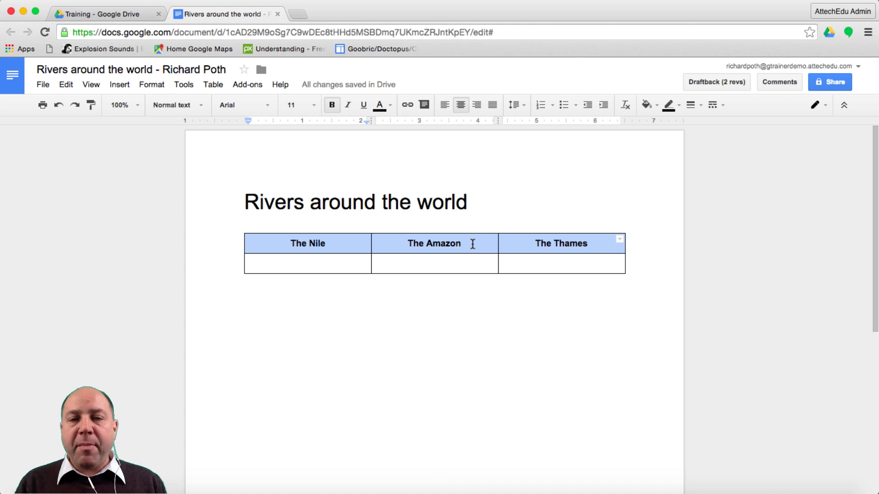
Step: Set the header row's cell background to light pink in Table properties
right_click(361, 244)
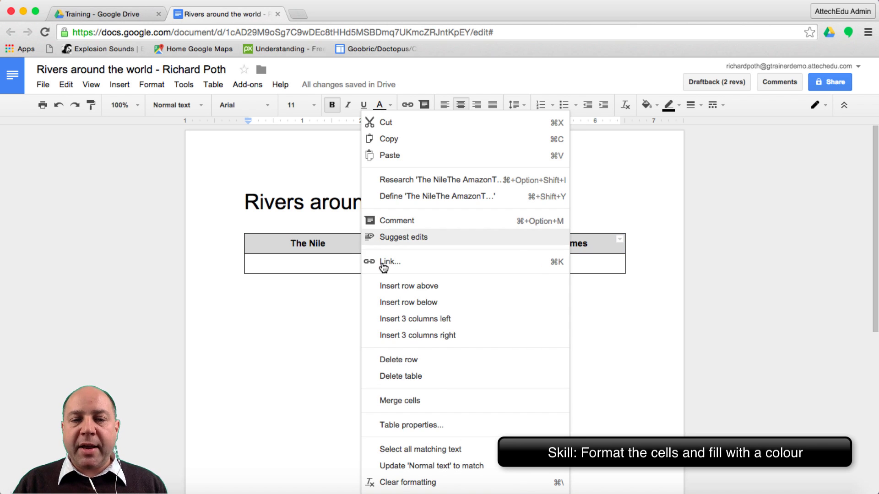
left_click(439, 425)
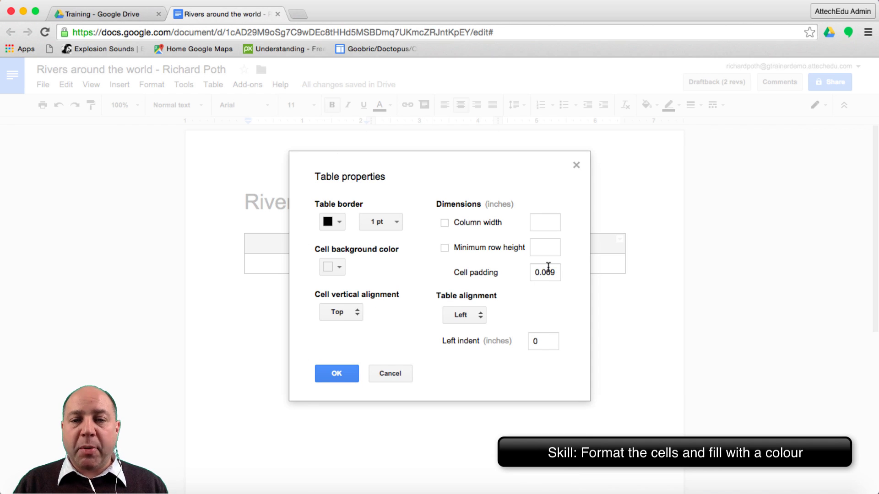
left_click(339, 265)
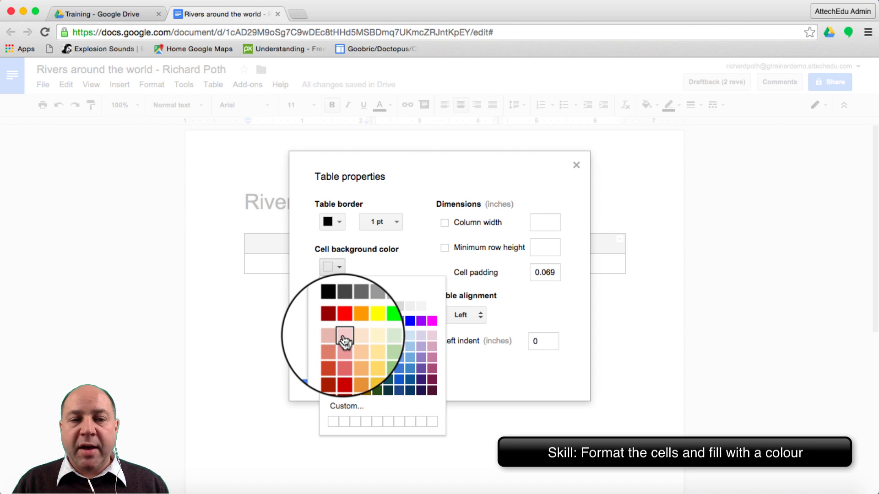
left_click(343, 337)
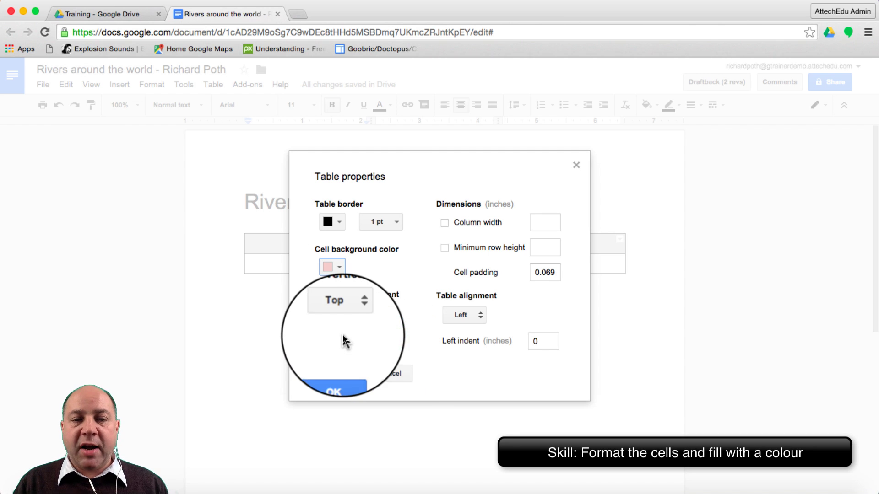
left_click(337, 377)
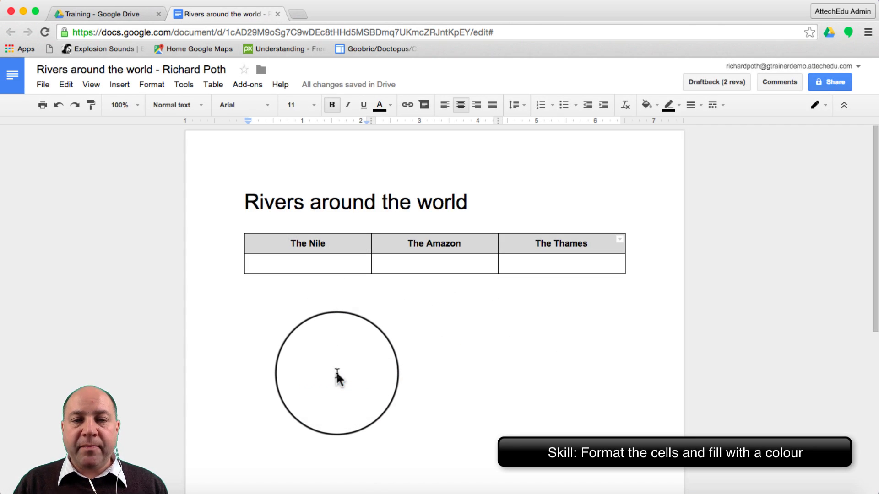
left_click(454, 269)
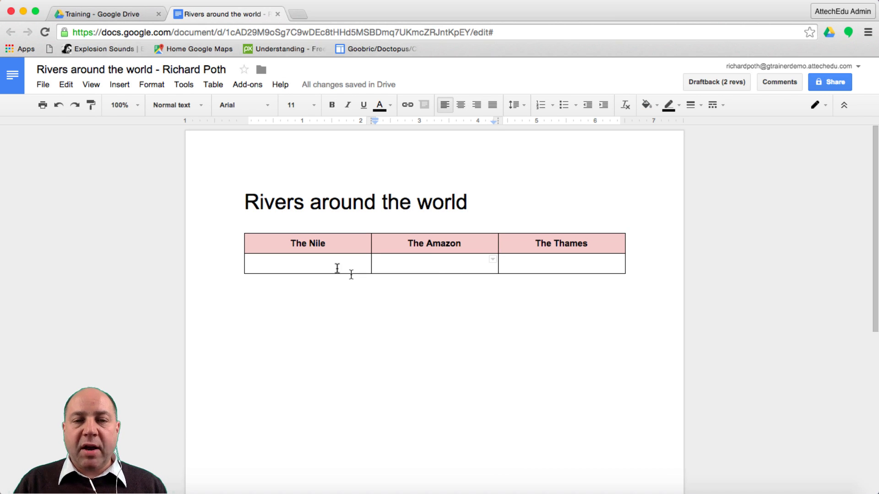
Step: Move through the empty Nile, Amazon and Thames body cells, returning to the Nile cell
left_click(302, 266)
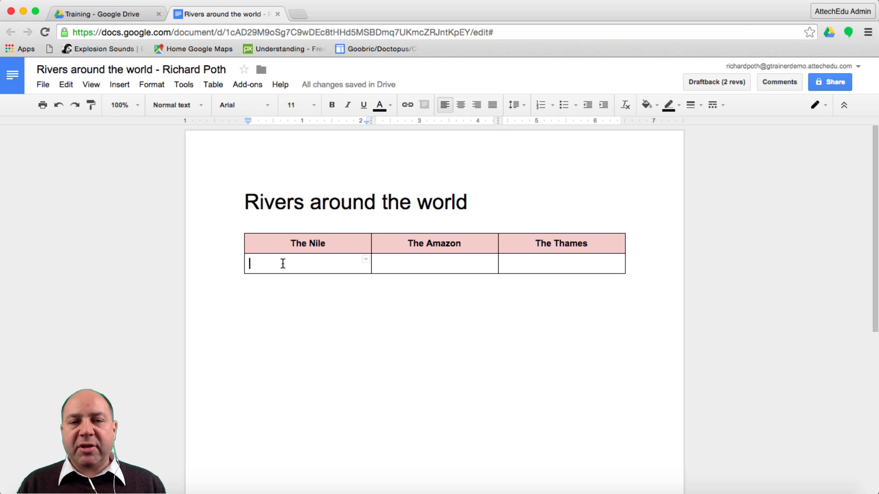
left_click(410, 269)
left_click(550, 269)
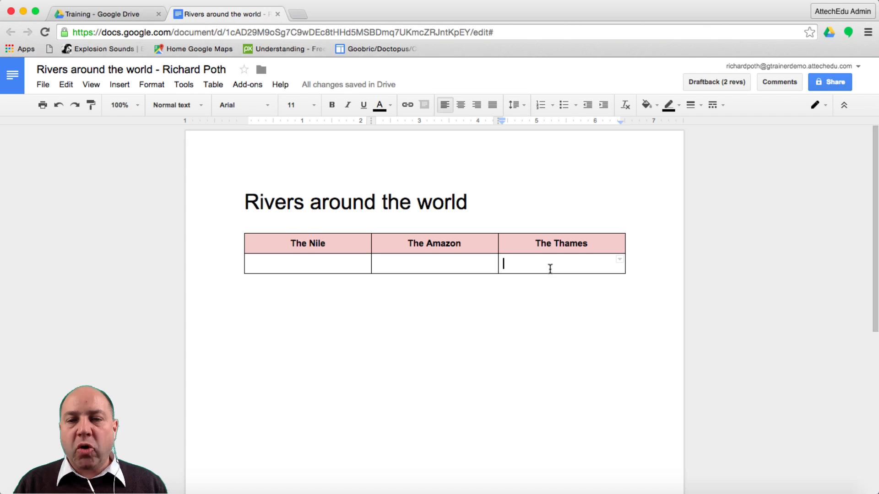
left_click(279, 261)
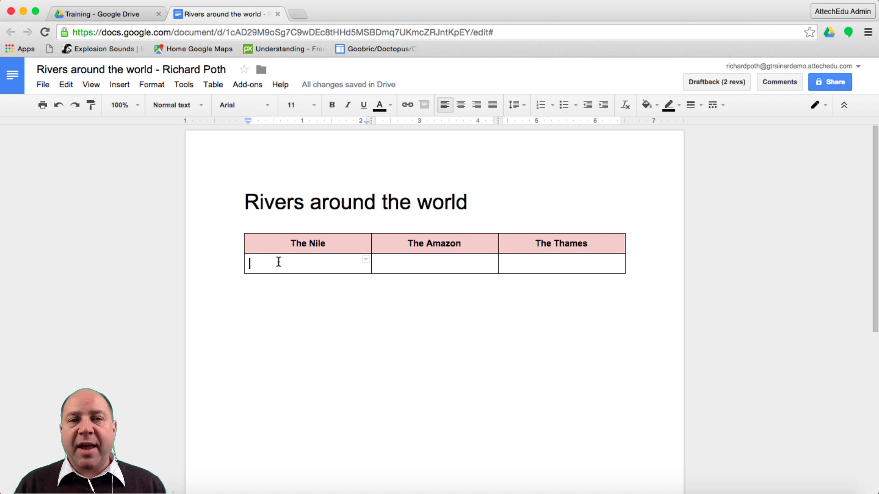
Step: Open the Research panel and search for 'the nile'
left_click(182, 84)
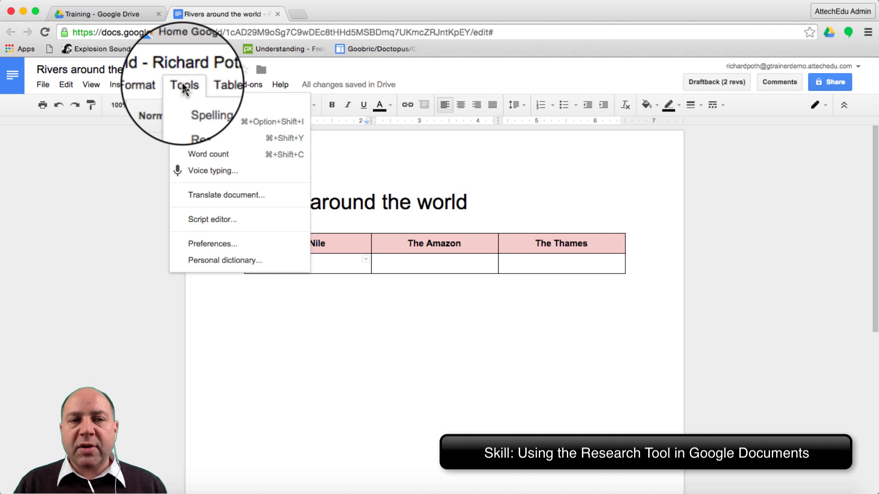
left_click(198, 121)
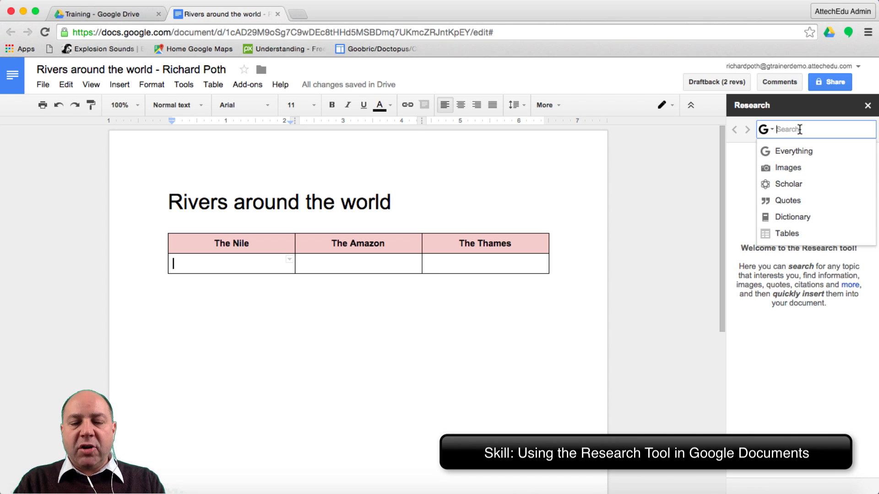
type("the nile")
key("Return")
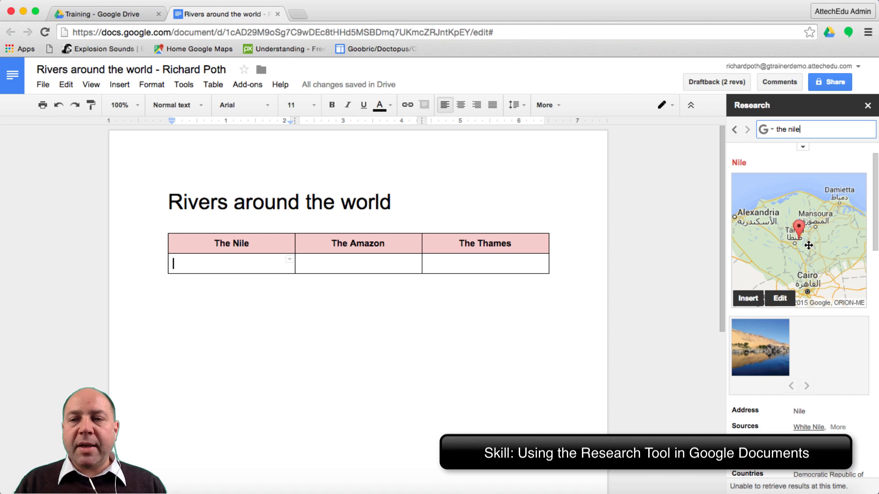
scroll(822, 301, "down", 8)
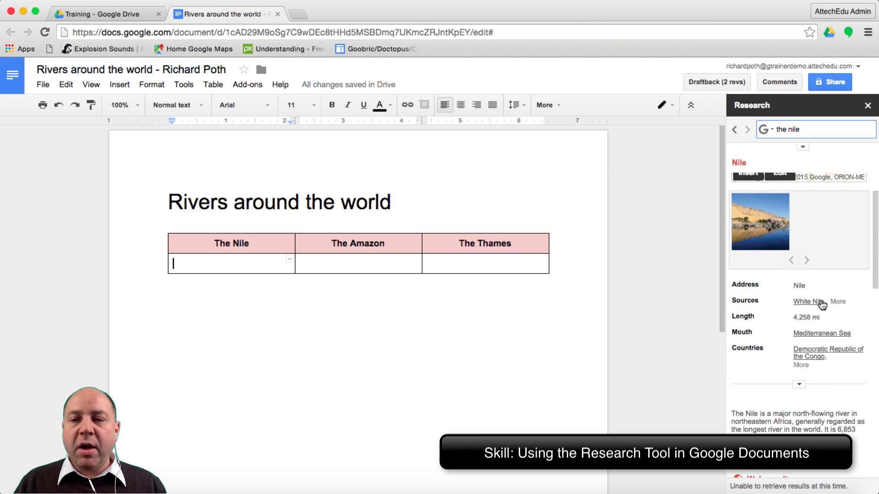
scroll(821, 301, "down", 1)
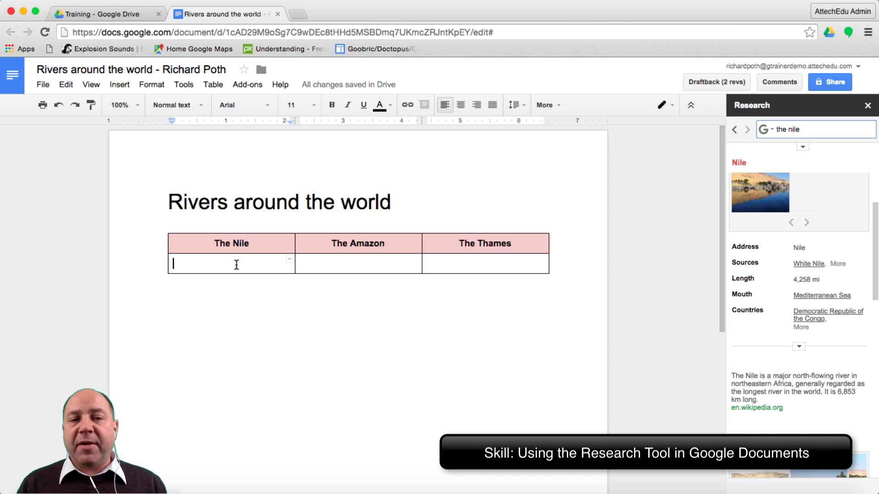
key("BackSpace")
key("BackSpace")
key("BackSpace")
key("BackSpace")
key("BackSpace")
key("BackSpace")
key("BackSpace")
key("BackSpace")
type("the ")
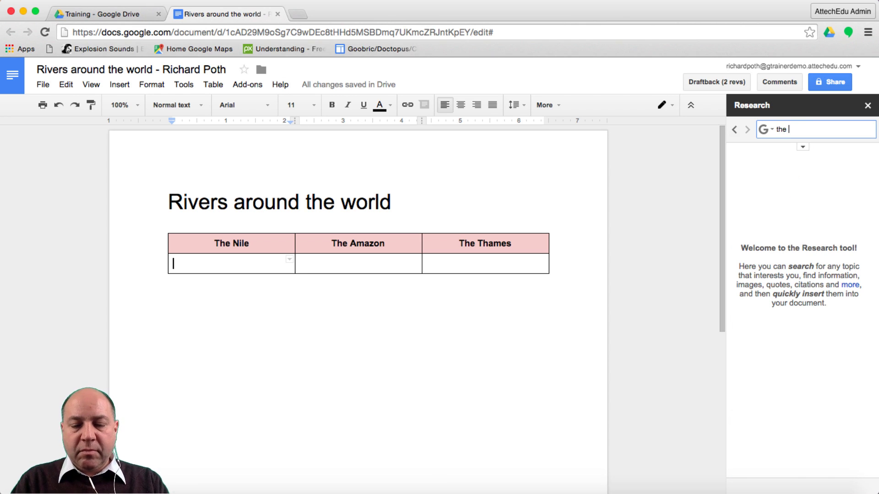
type("nile")
key("Return")
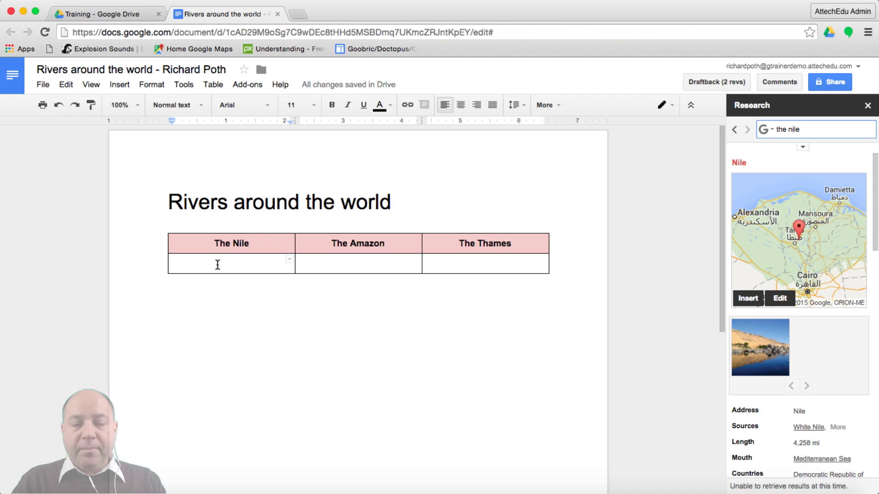
Step: Enter 'Mouth - Mediterranean' under The Nile and 'Length - 4258 miles' on the next line
left_click(217, 264)
type("Mouth - Mediterranean")
key("Return")
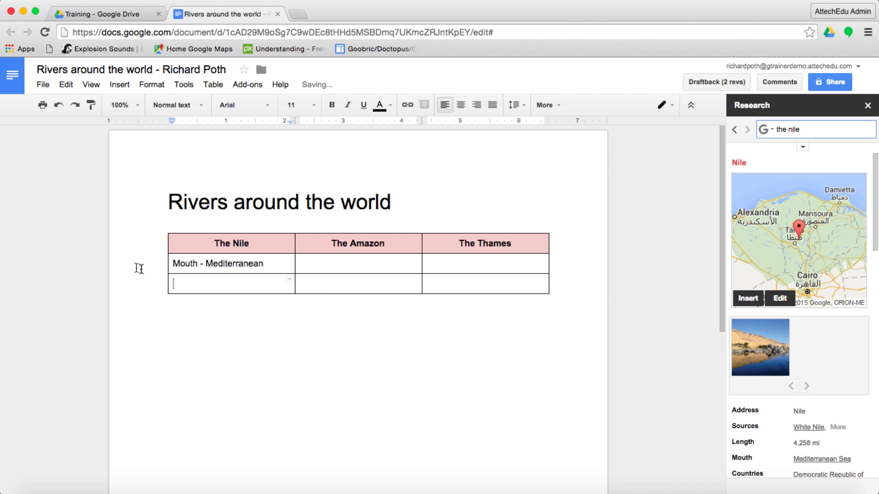
type("Length - 4258 miles or")
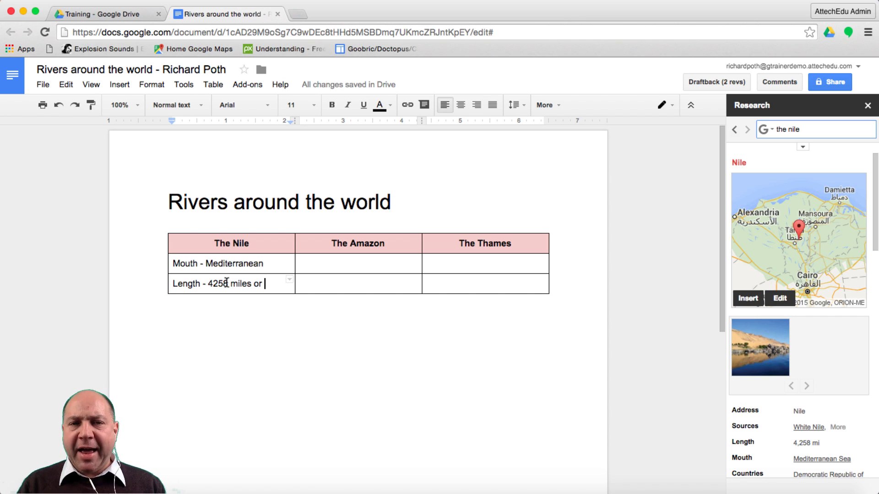
Step: Search Google for 'miles to km' in a new browser tab
left_click(299, 12)
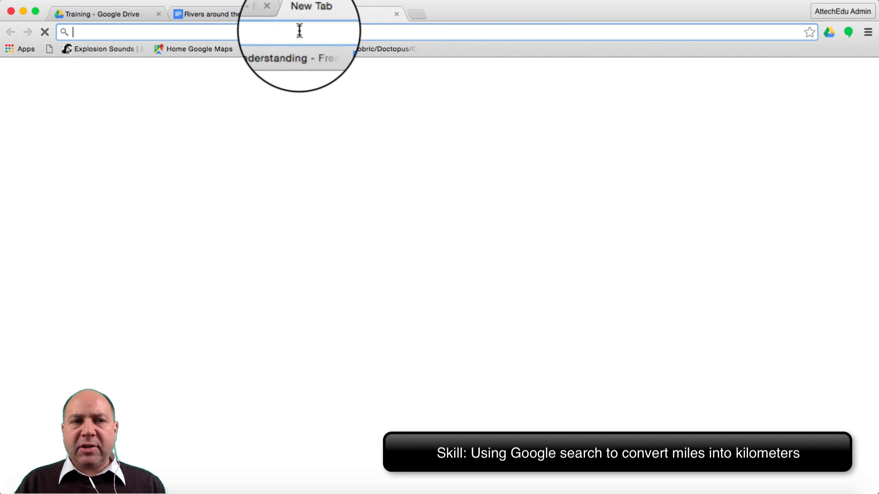
type("miles ot")
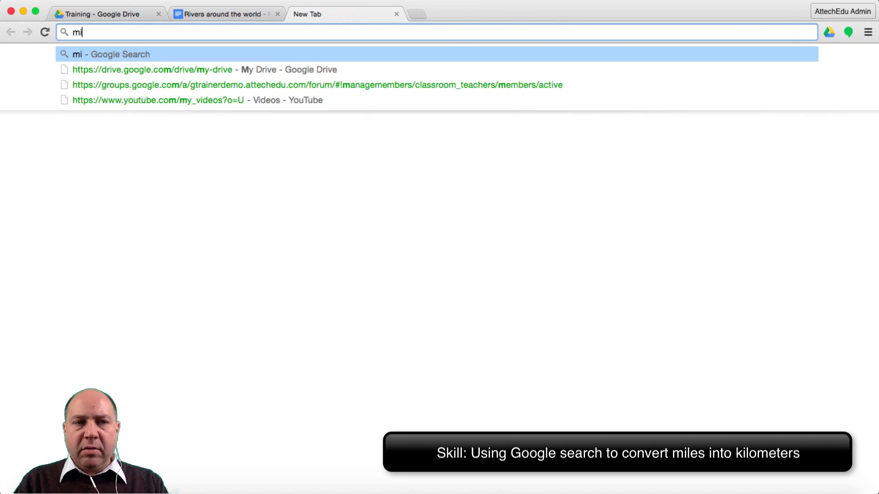
key("BackSpace")
key("BackSpace")
key("BackSpace")
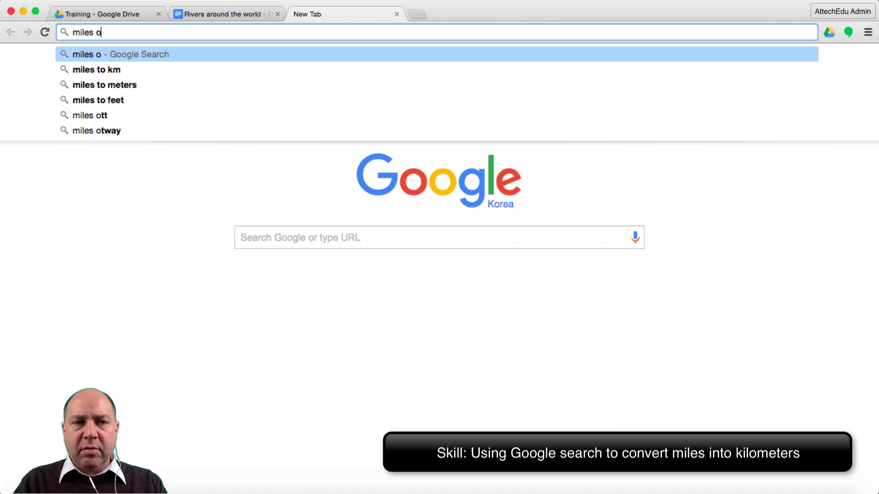
type("to k")
type("m")
key("Return")
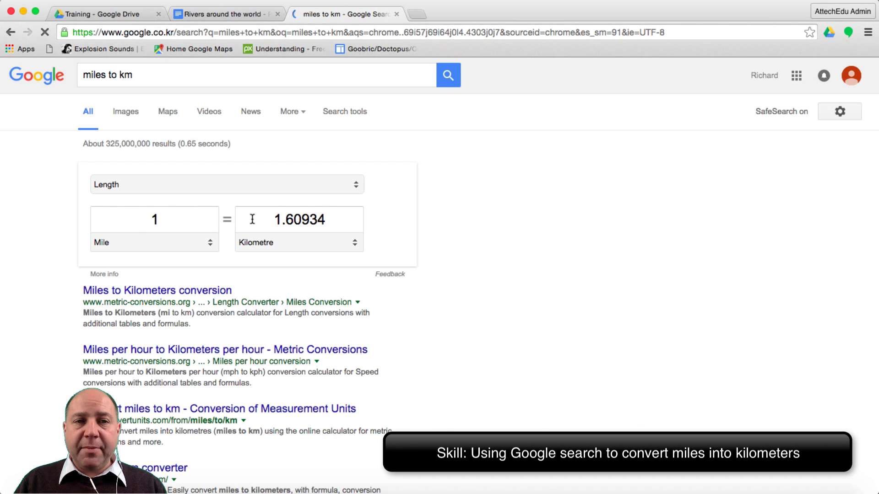
Step: Convert 4258 miles to kilometres and copy the 6852.587 result
left_click(155, 221)
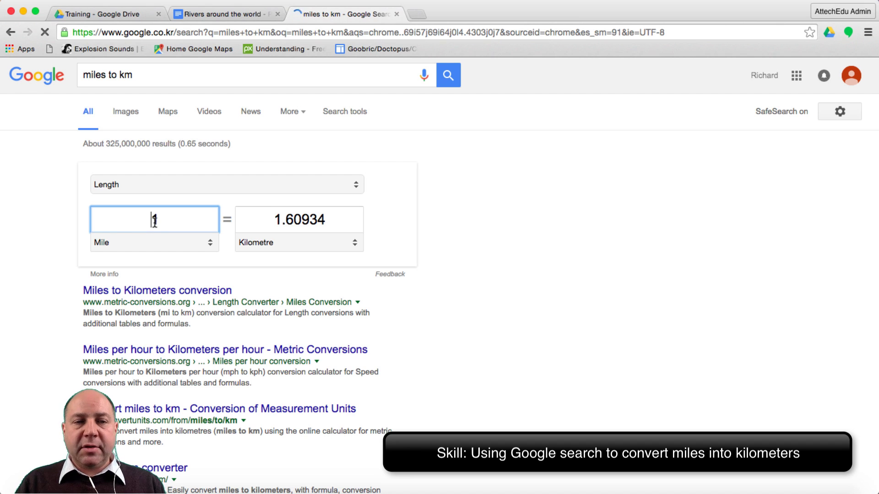
key("BackSpace")
type("4258")
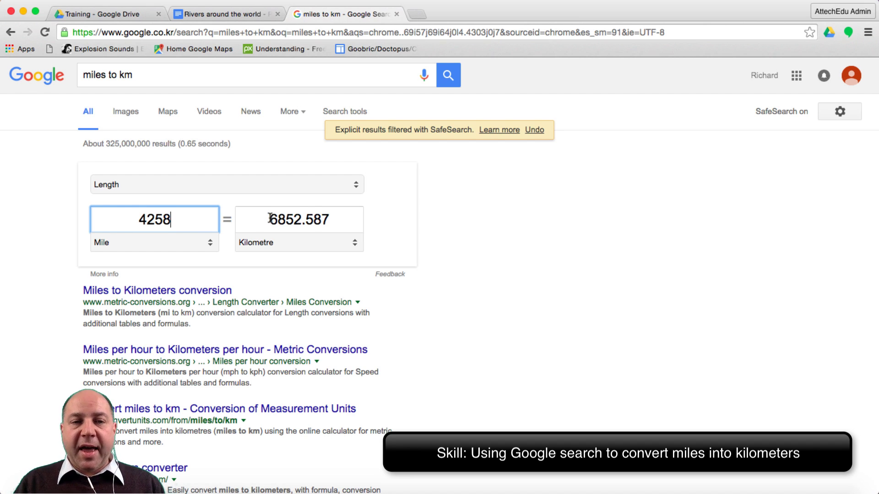
left_click_drag(270, 218, 326, 220)
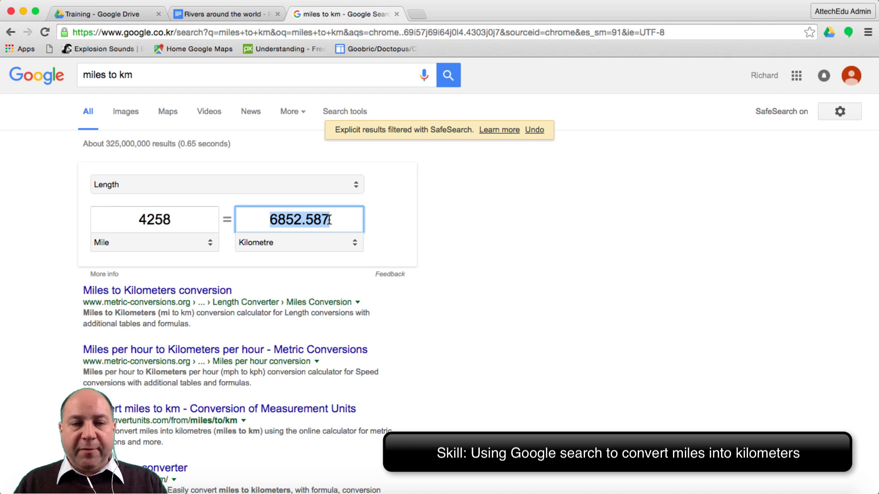
key("super+c")
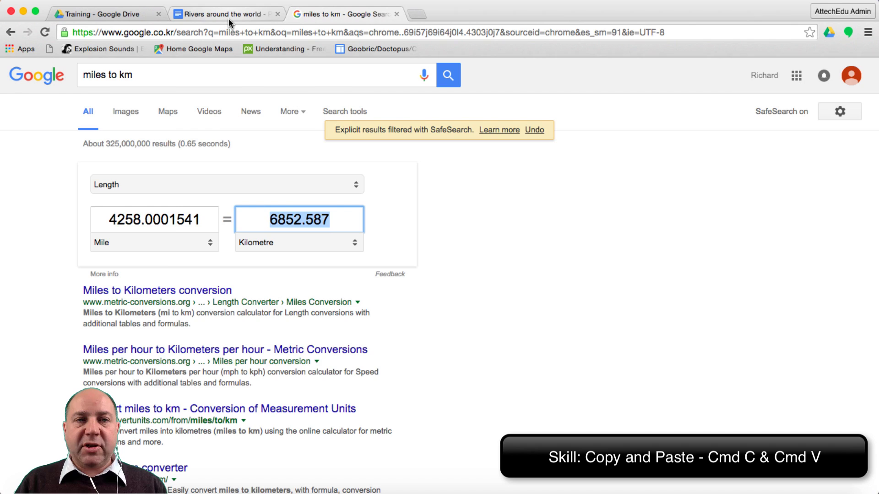
Step: Paste 6852.587 km after the Nile's length and add a new table row
left_click(229, 15)
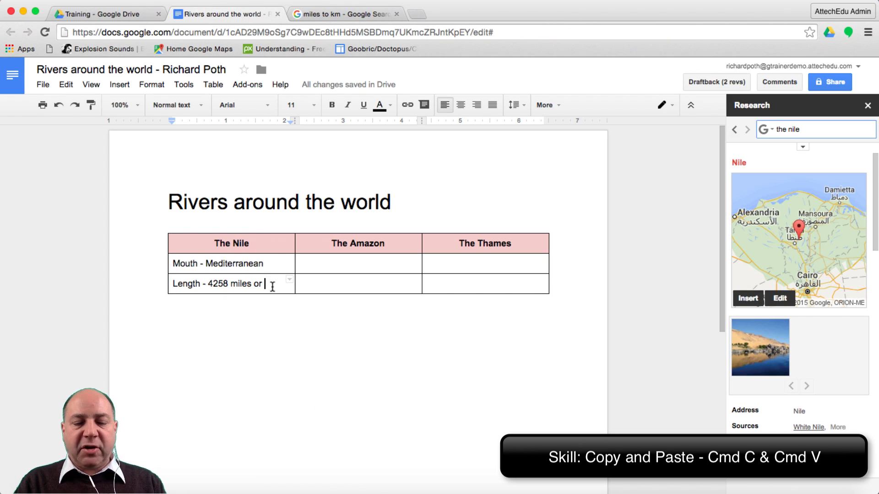
key("shift+super+v")
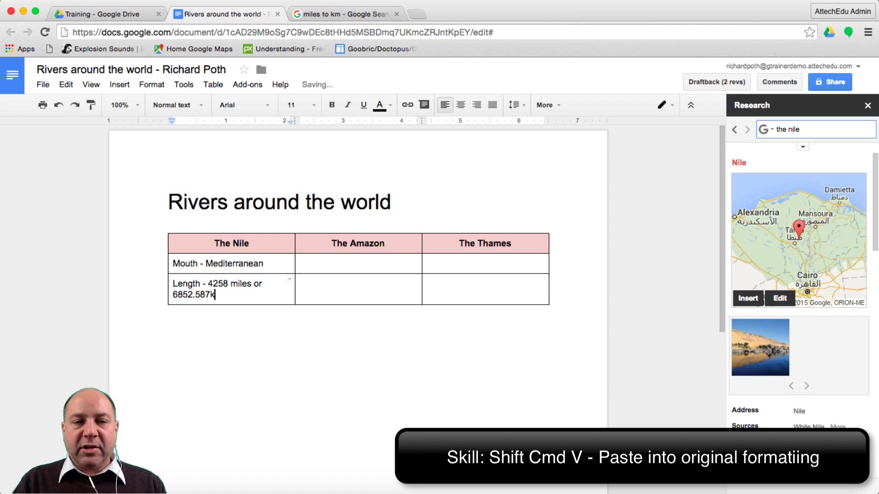
type("km")
key("Tab")
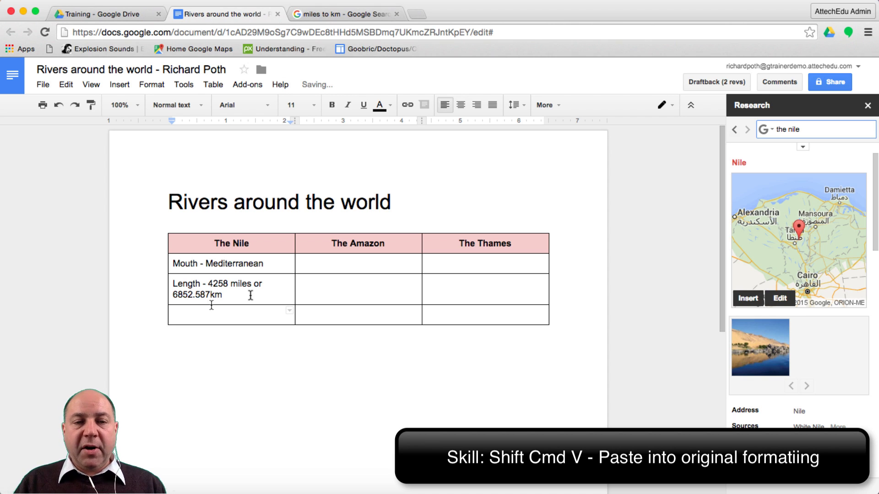
Step: Fill in continent, countries and mouth facts for the rivers, ending with London under The Thames
scroll(775, 406, "down", 3)
left_click(824, 368)
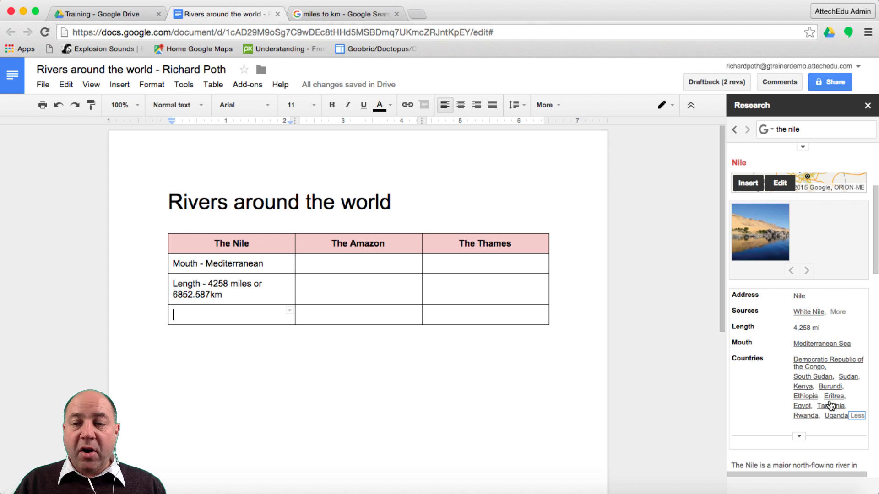
left_click(250, 316)
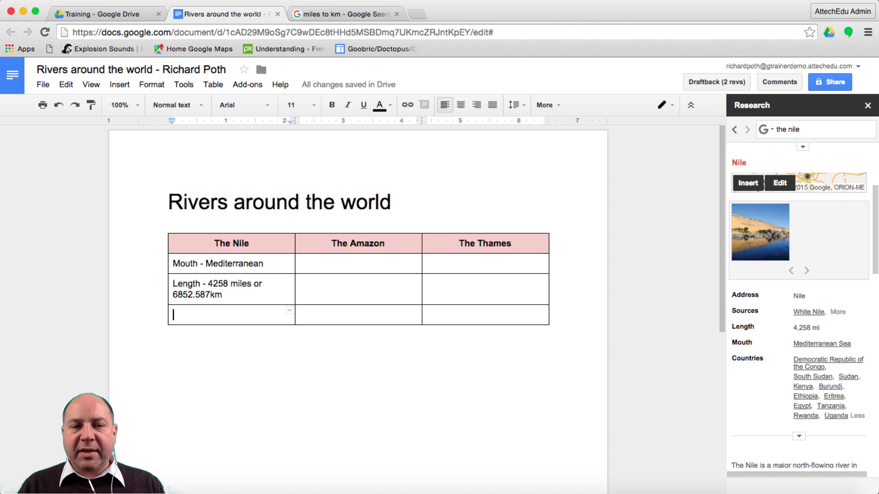
type("Continent - AfricaCountries - Dem")
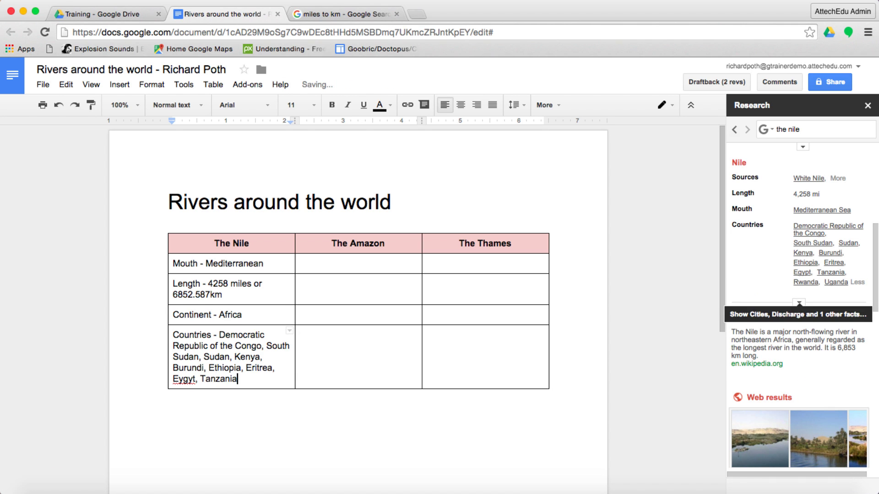
type(", Rwanda, Uga")
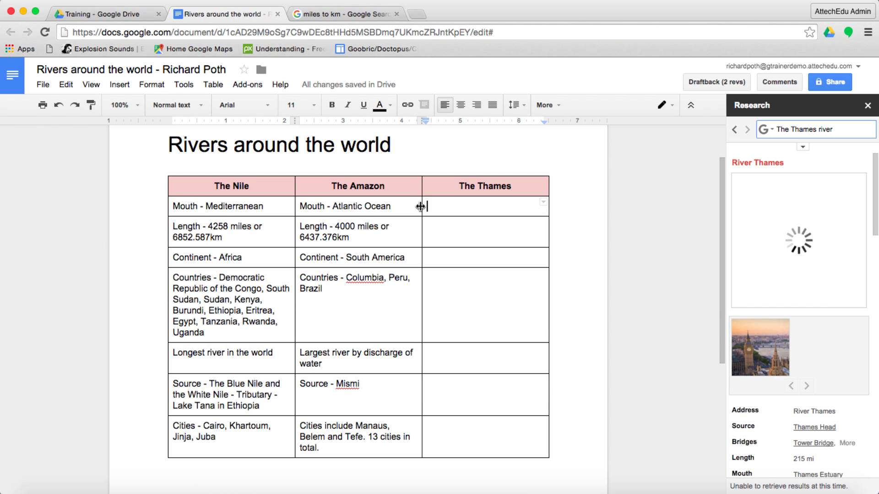
type("Mouth - Thames Estuary -")
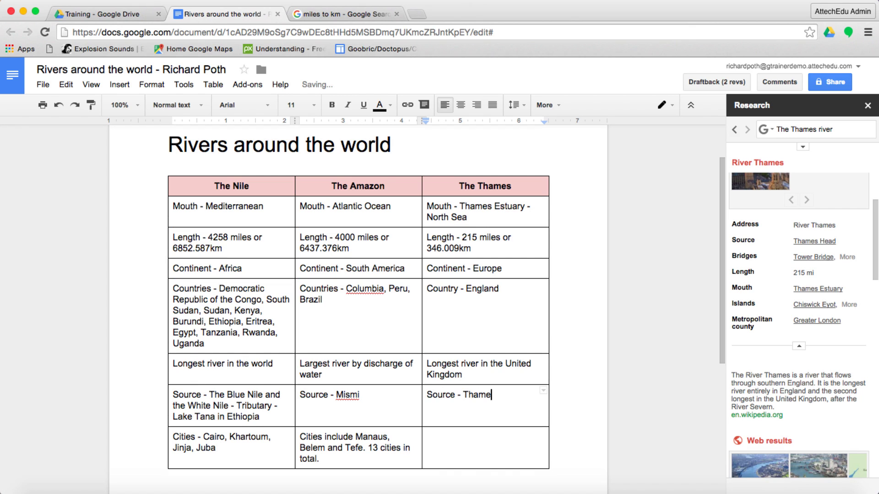
type("s Head")
left_click(483, 440)
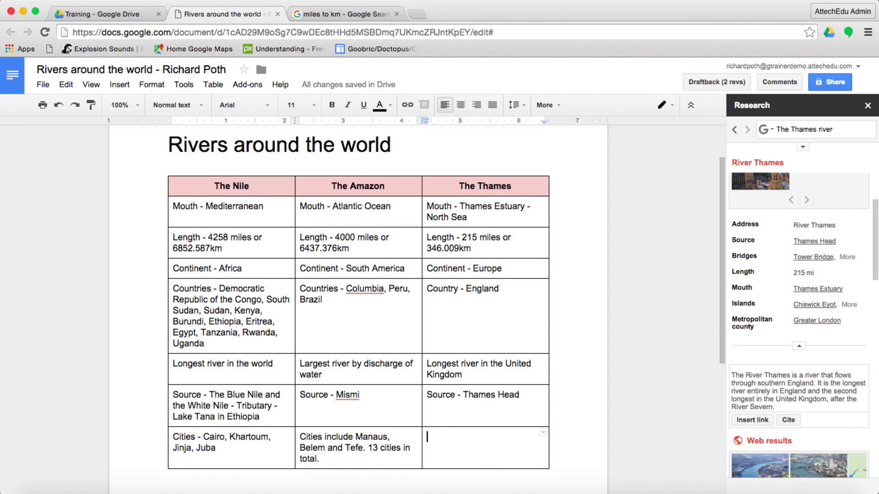
type("London")
scroll(381, 317, "up", 1)
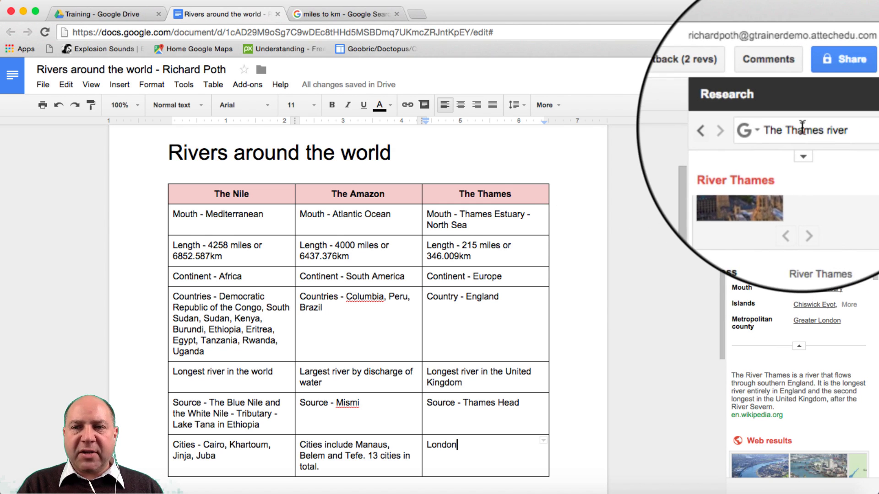
Step: Switch Research to Images and filter usage rights to 'Free to use, share or modify'
left_click(802, 145)
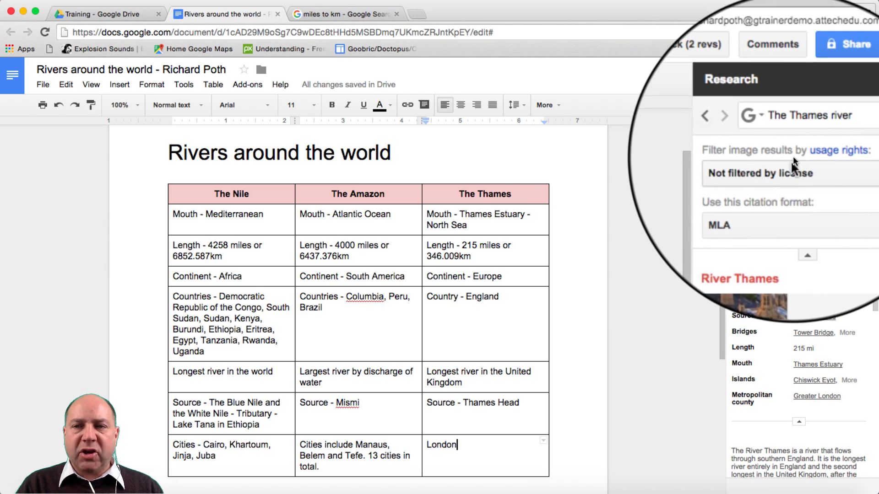
left_click(764, 131)
left_click(788, 169)
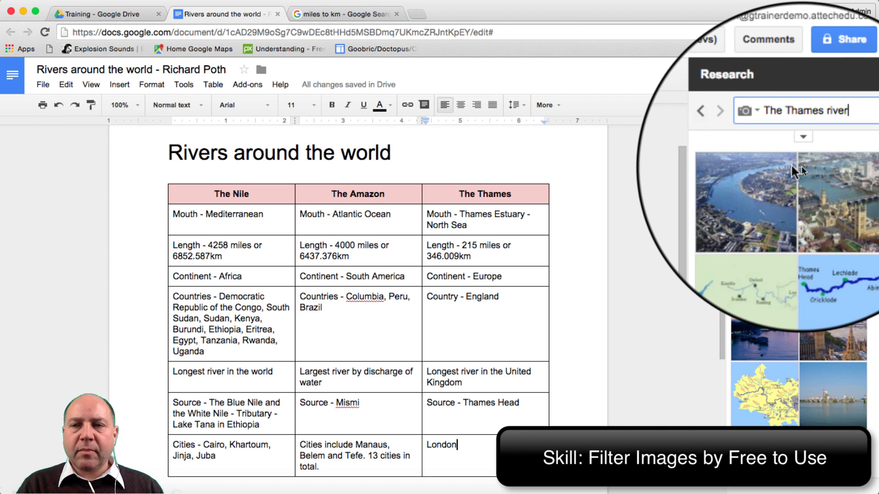
left_click(805, 149)
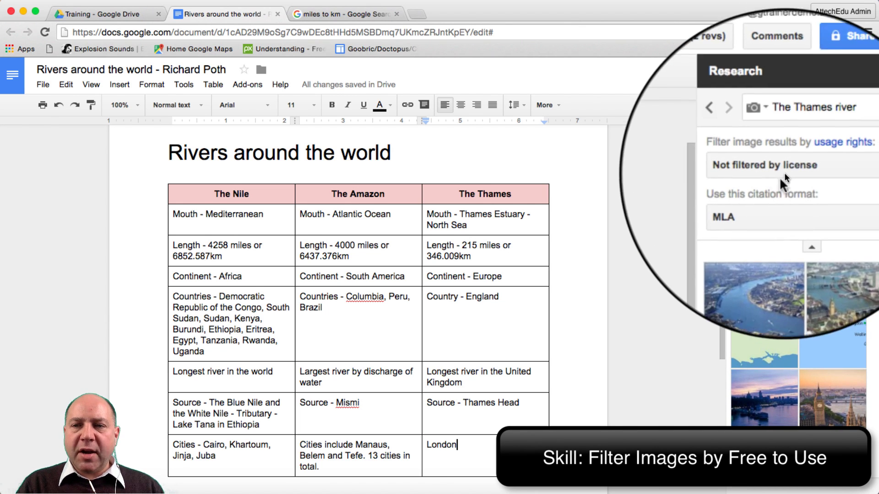
left_click(824, 172)
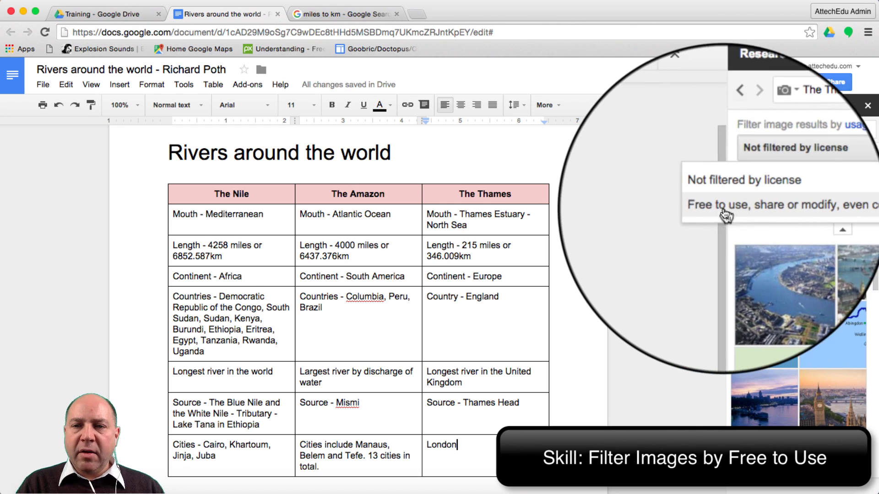
left_click(795, 206)
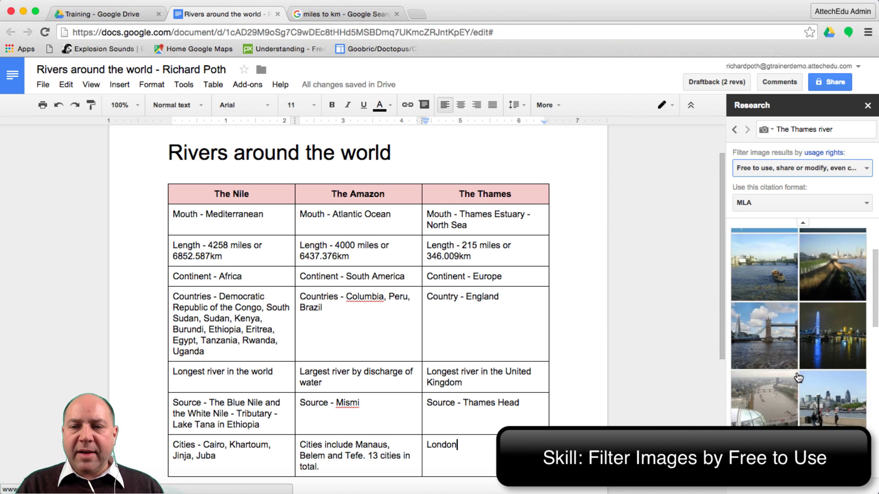
scroll(798, 377, "down", 1)
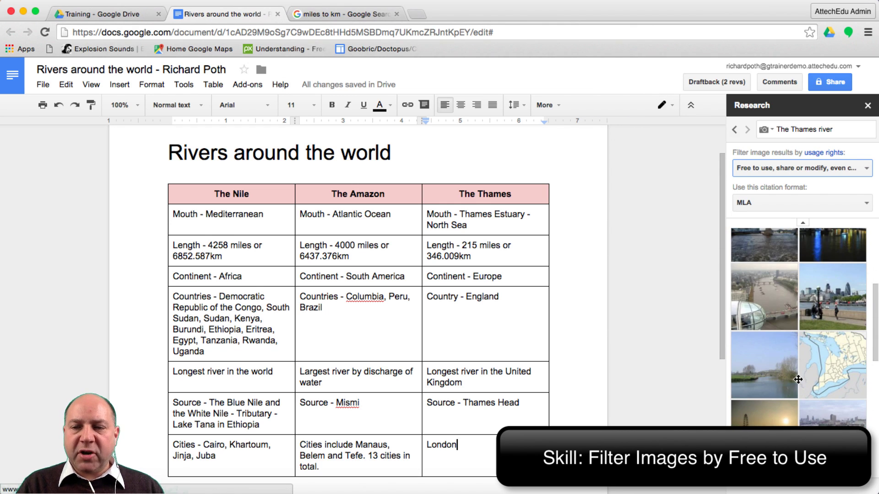
scroll(799, 379, "down", 4)
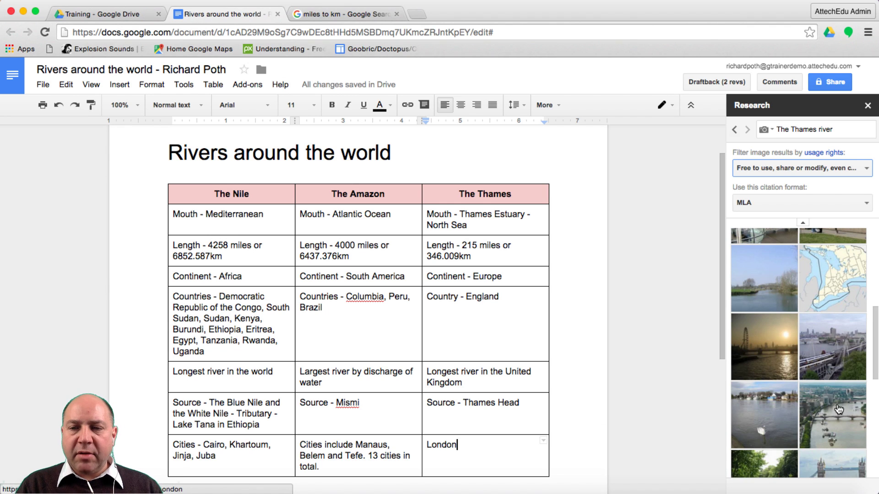
Step: Drag the aerial Thames photo into The Thames header cell and check its footnote citation
mouse_move(840, 410)
left_click_drag(840, 410, 520, 197)
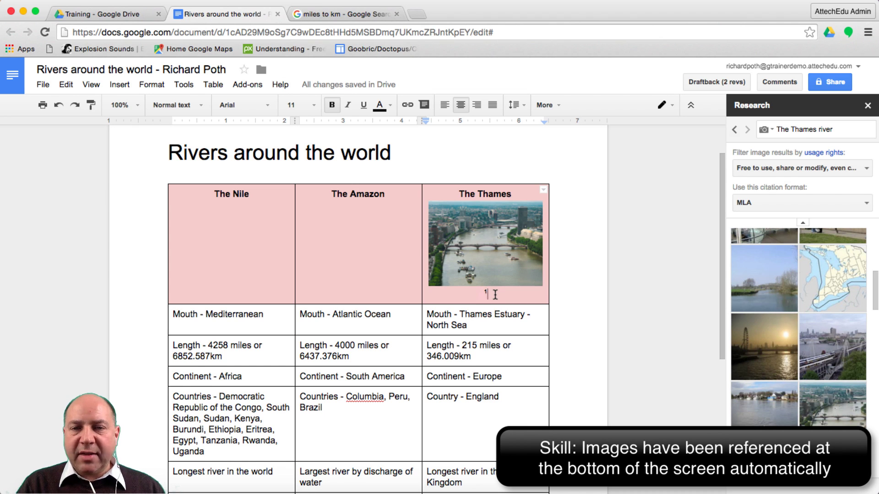
scroll(495, 295, "down", 5)
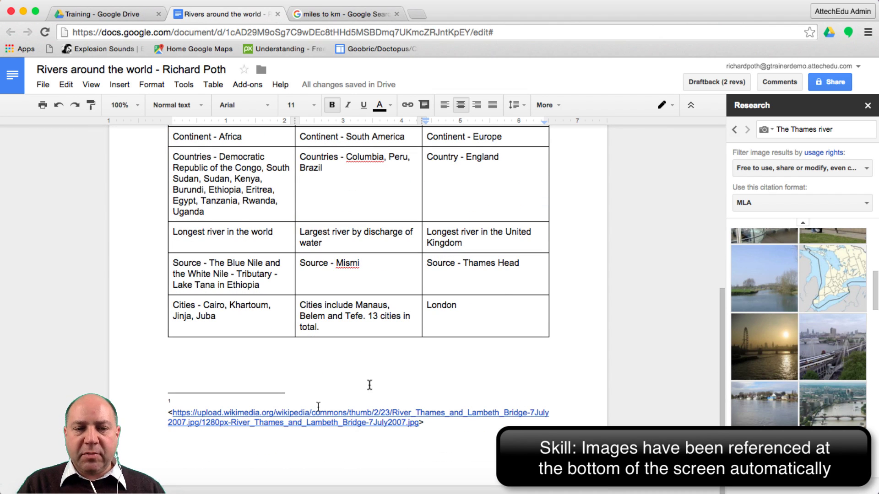
scroll(478, 353, "up", 6)
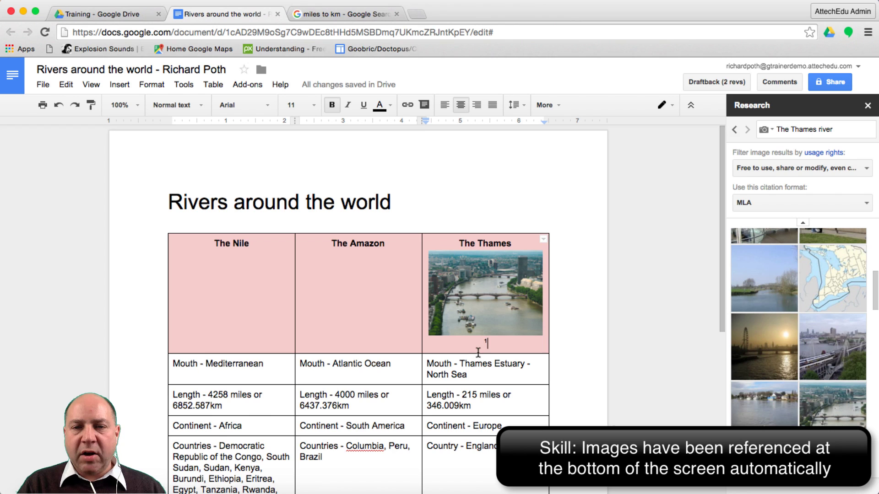
scroll(515, 359, "down", 2)
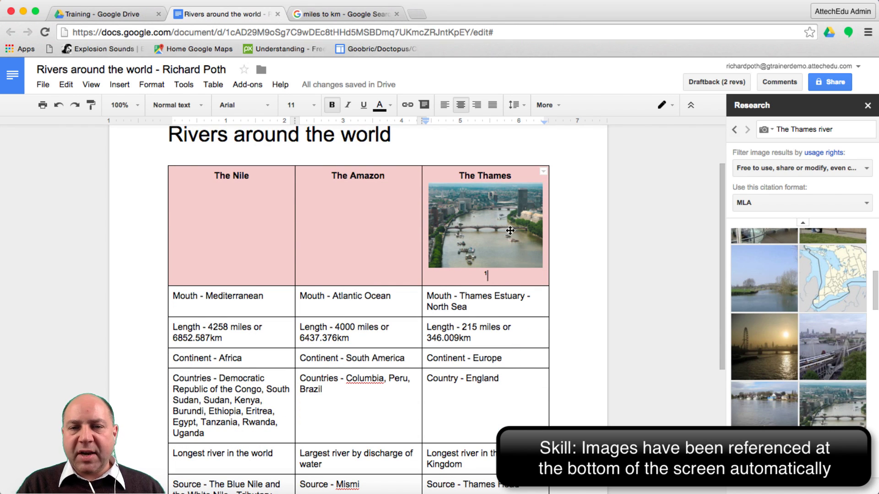
left_click(477, 306)
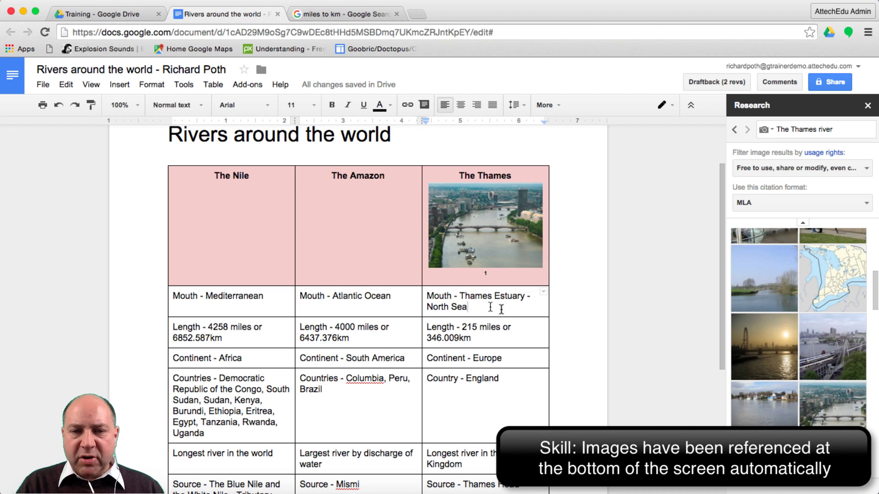
Step: Search Research for 'The Thames river mouth' and place the estuary photo in the Thames Mouth cell
scroll(823, 328, "up", 3)
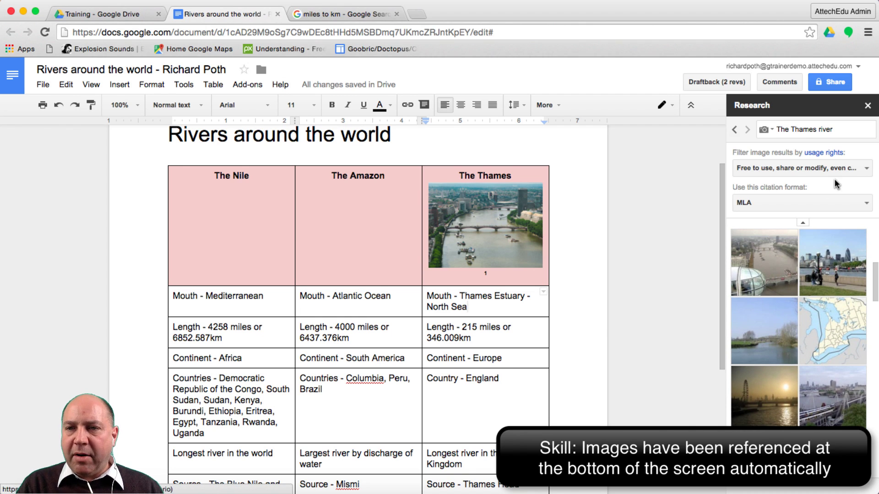
left_click(843, 128)
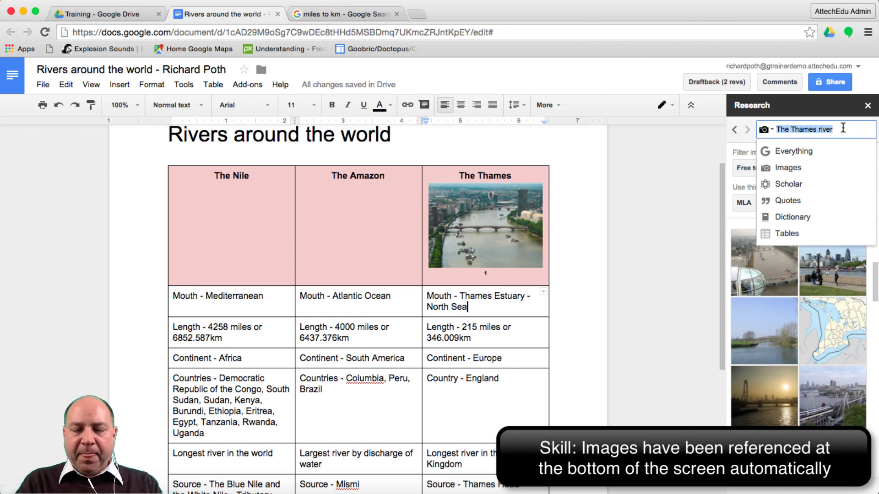
key("Right")
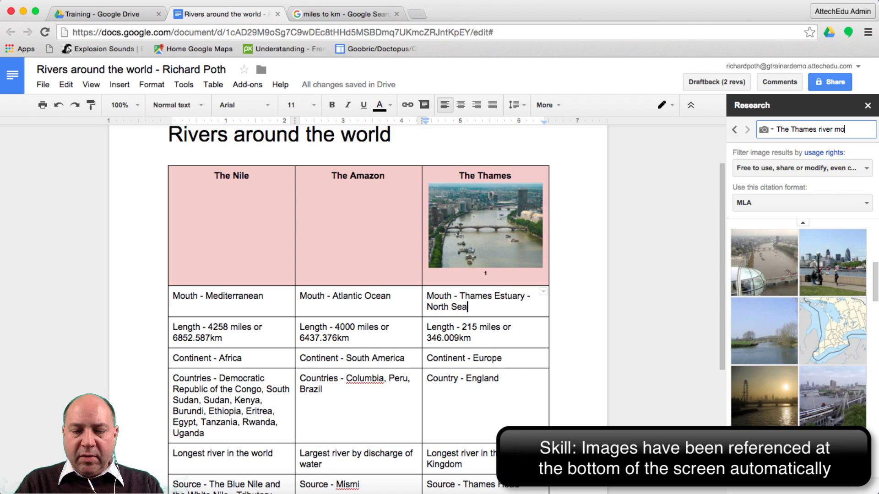
key("Return")
mouse_move(785, 259)
left_click_drag(785, 260, 471, 310)
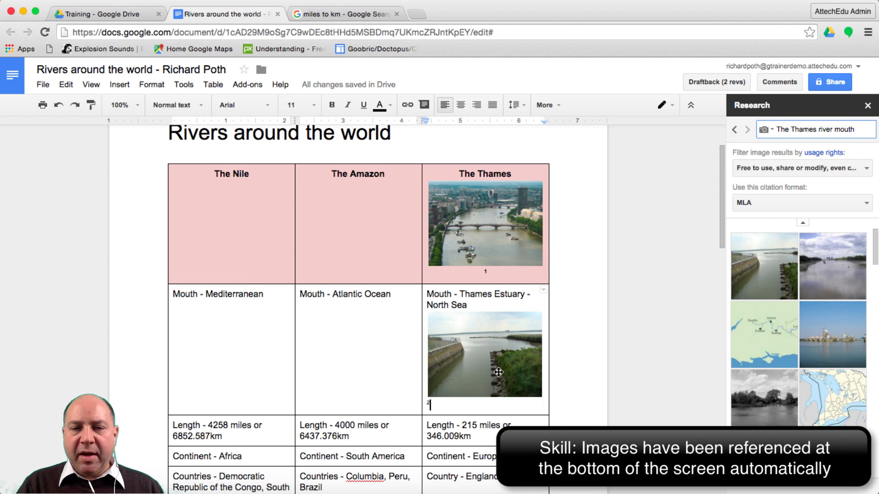
Step: Place a Thames map from the results in the Thames Length cell
scroll(494, 366, "down", 2)
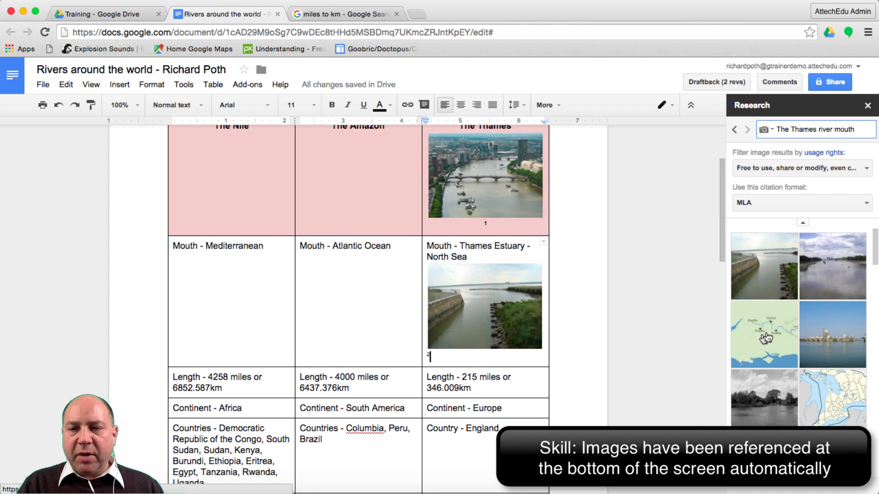
mouse_move(774, 334)
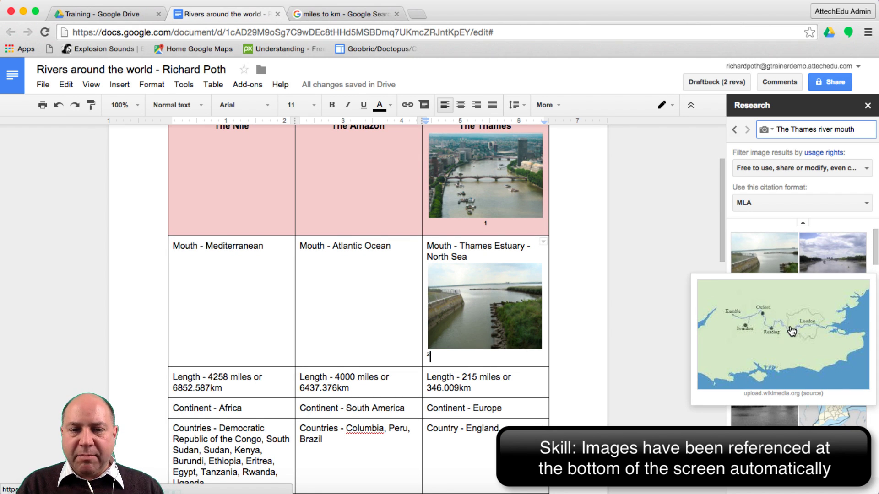
left_click_drag(787, 332, 474, 392)
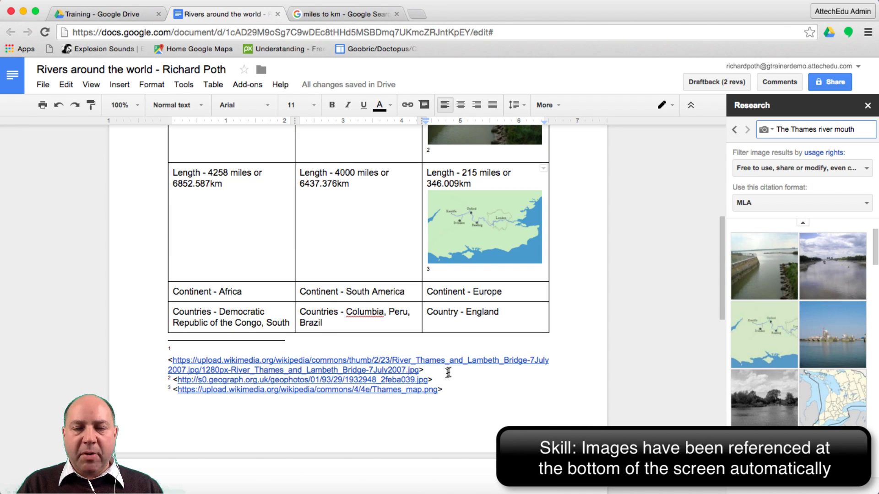
scroll(466, 259, "up", 1)
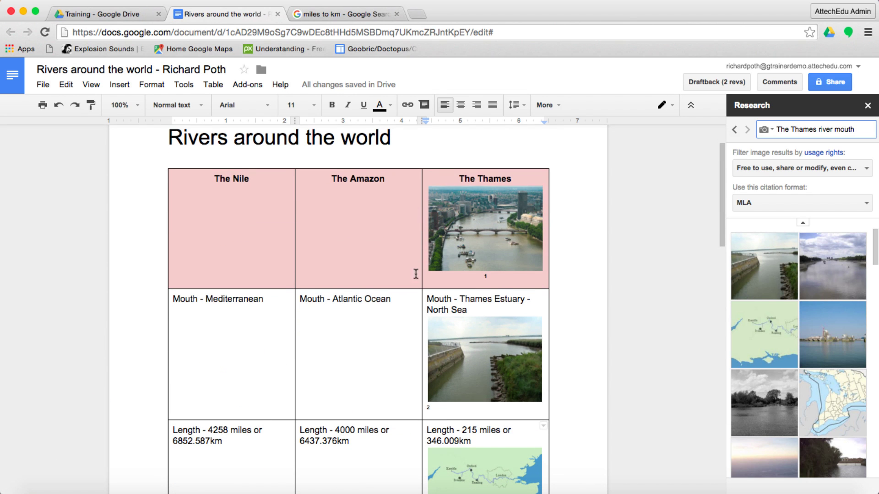
Step: Search 'the amazon river', insert an Amazon image in its header cell, and place a Nile delta map in the Nile Mouth cell
left_click(360, 190)
left_click(815, 130)
type("the amazon river")
key("Return")
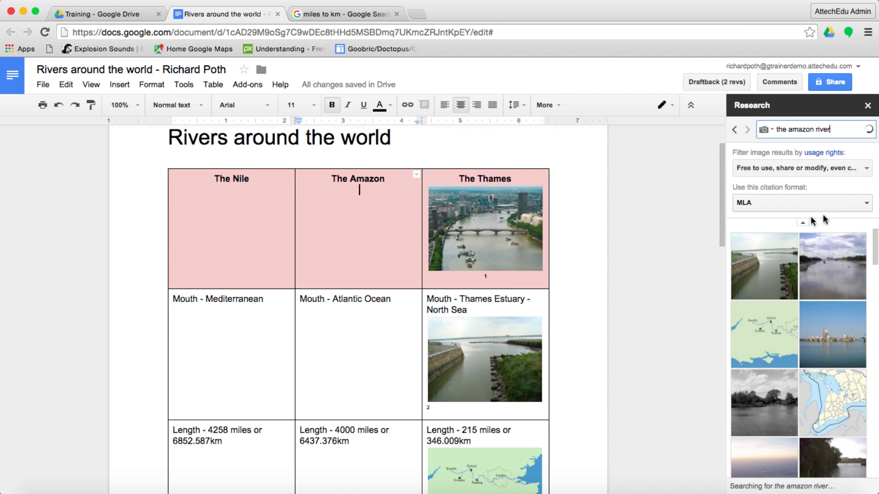
left_click(764, 339)
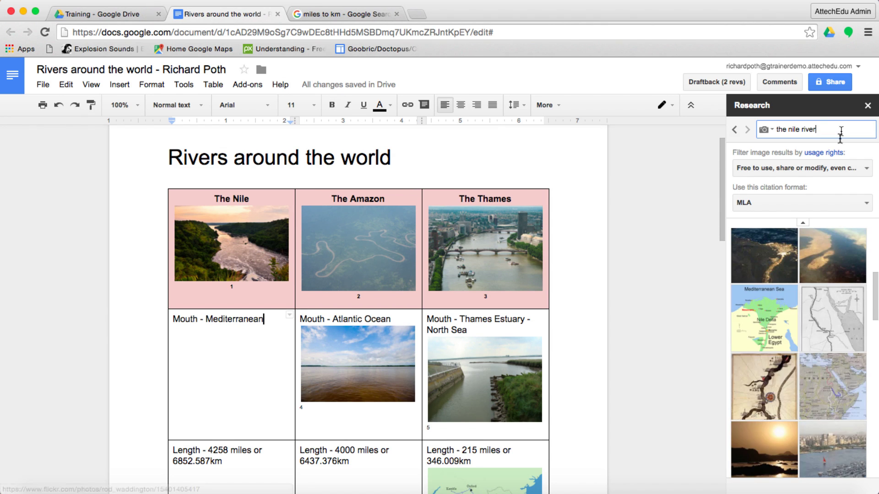
left_click_drag(833, 393, 438, 376)
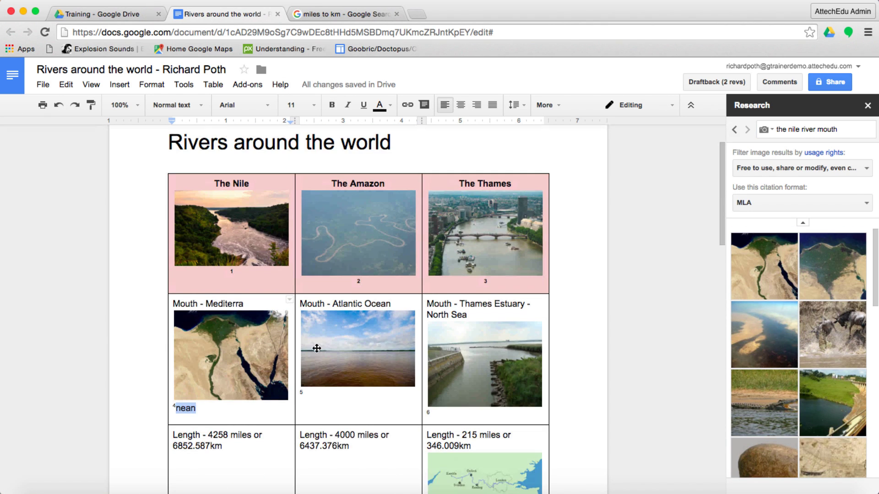
scroll(316, 348, "down", 1)
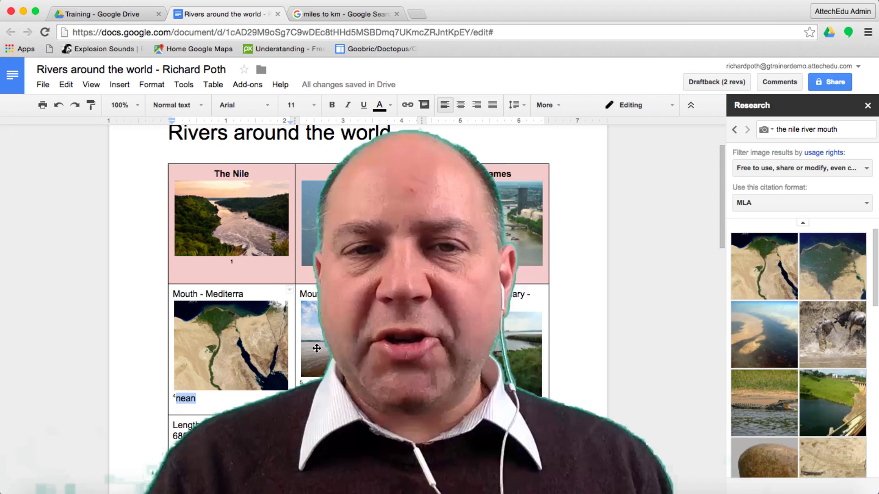